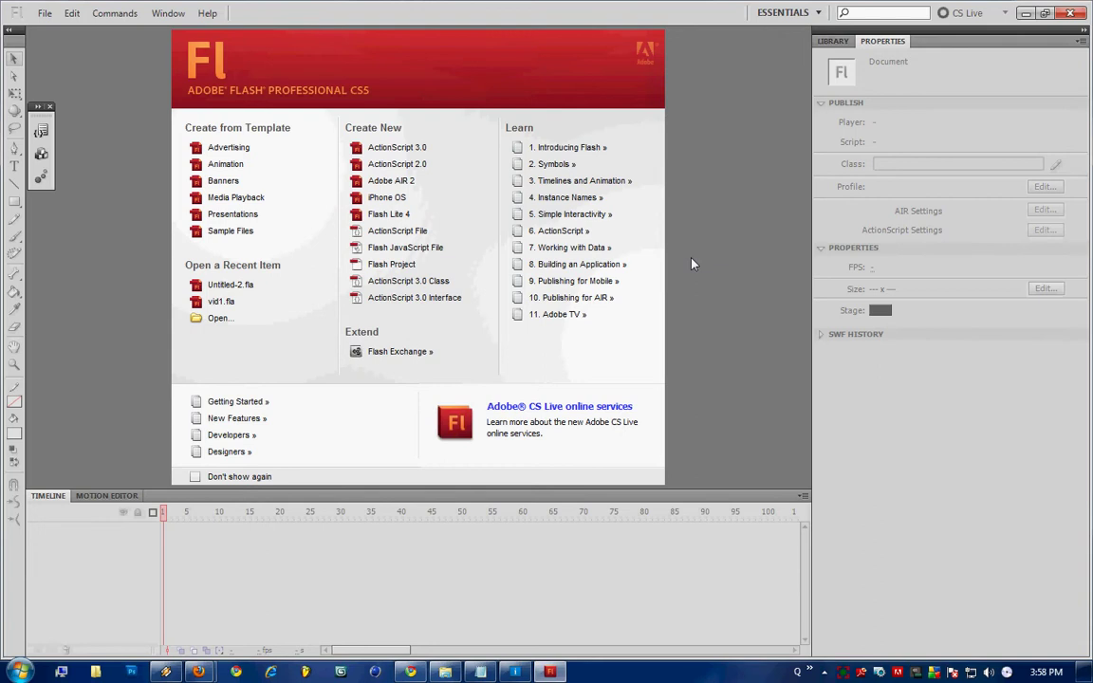
Create a new ActionScript 3.0 document saved as Untitled-3.fla, then drag Illidance_2.f4v onto the stage
click(445, 155)
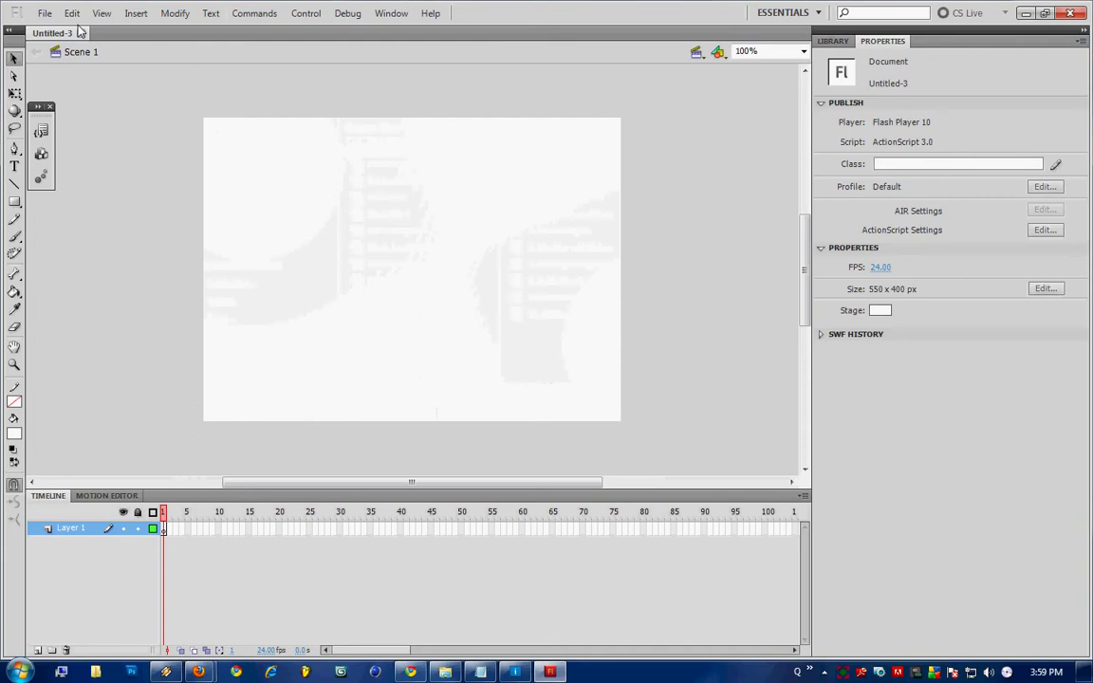
click(44, 13)
click(44, 12)
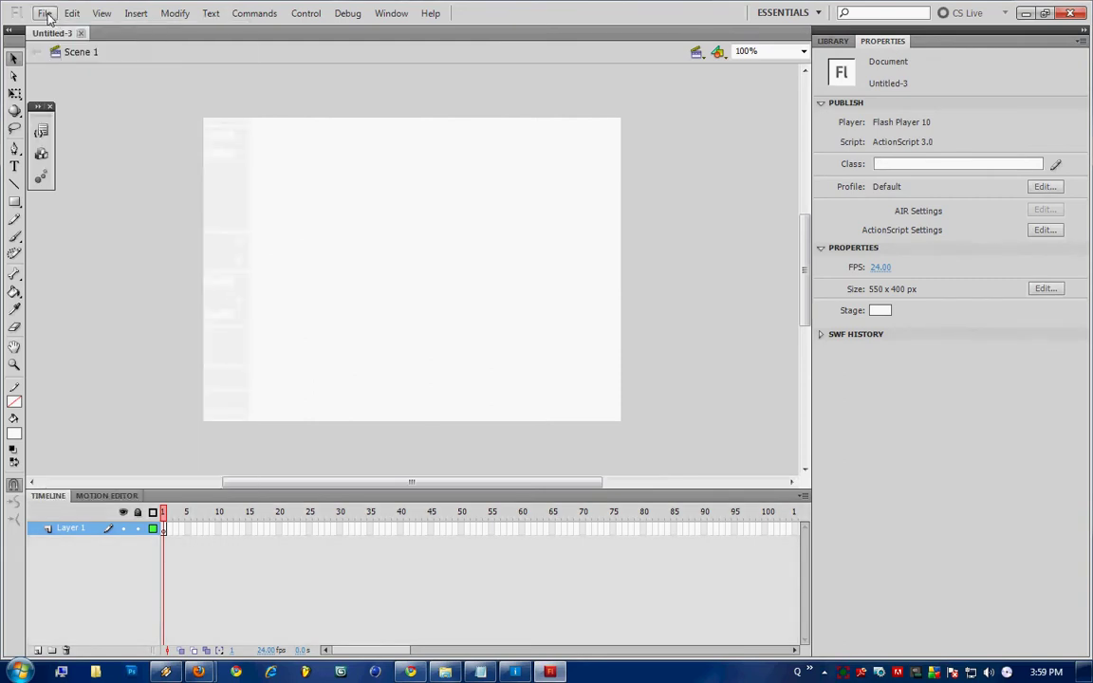
key(ctrl+s)
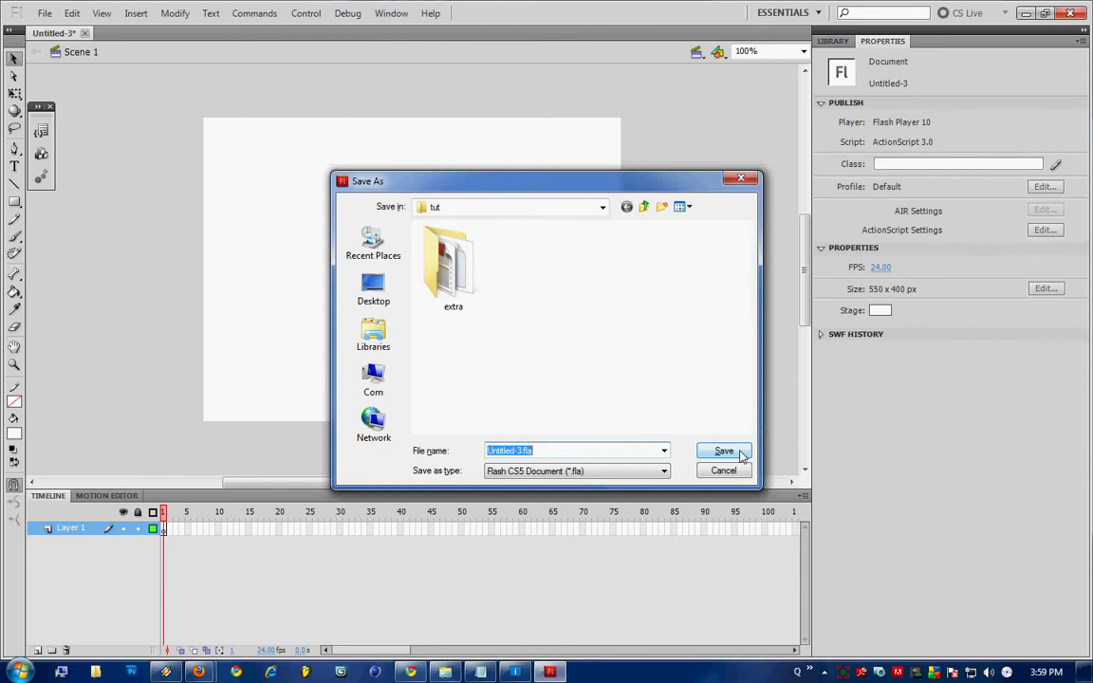
click(723, 452)
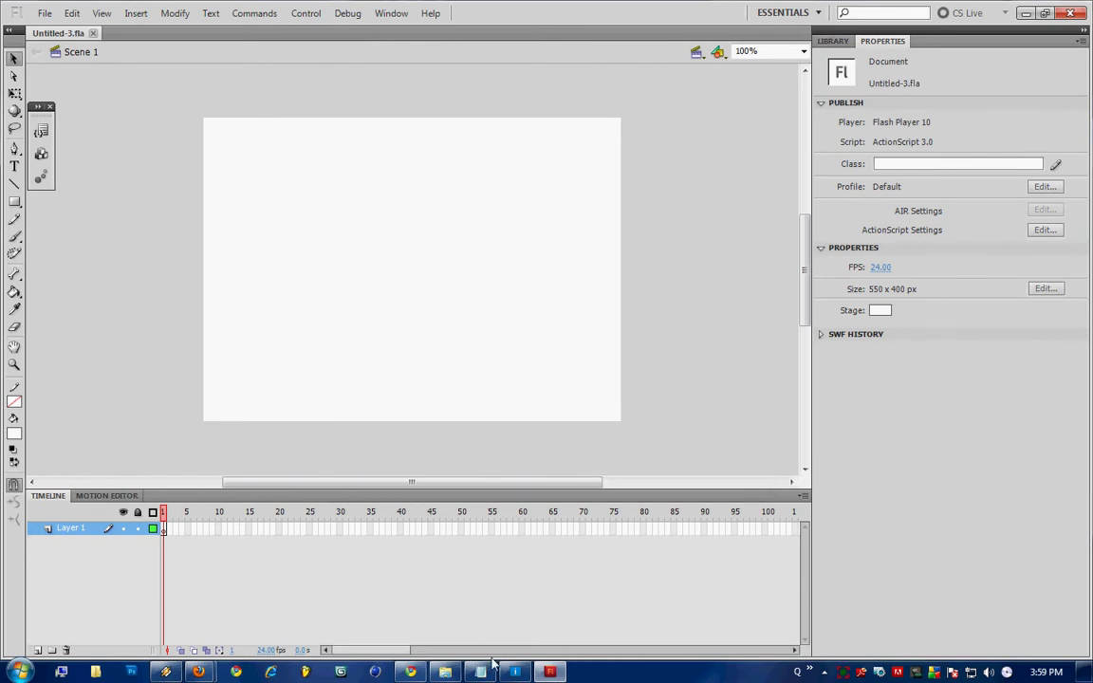
click(457, 577)
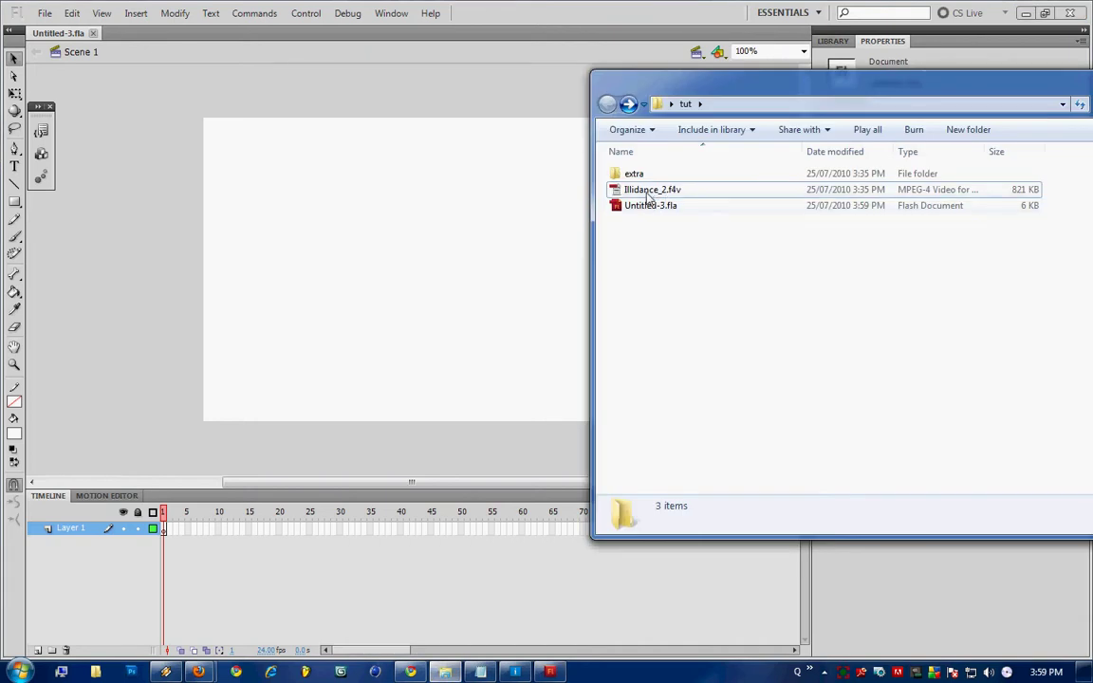
drag(649, 196, 346, 232)
Finish the Import Video wizard with the SkinOverPlaySeekMute.swf skin to place Illidance_2.f4v on stage
click(399, 198)
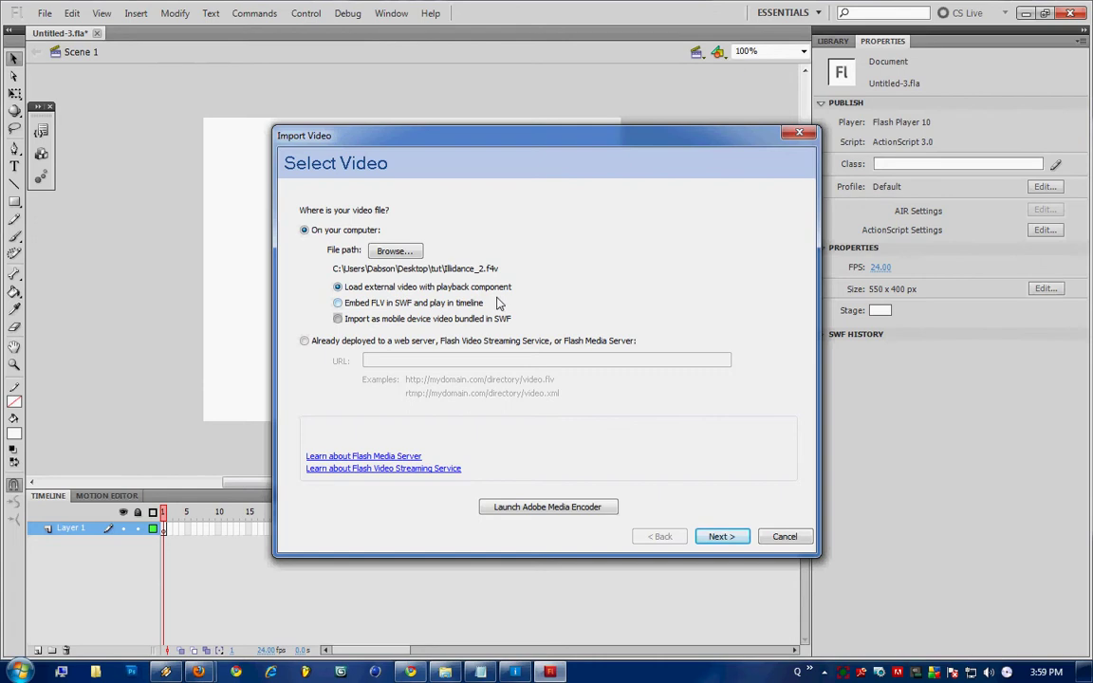
click(727, 537)
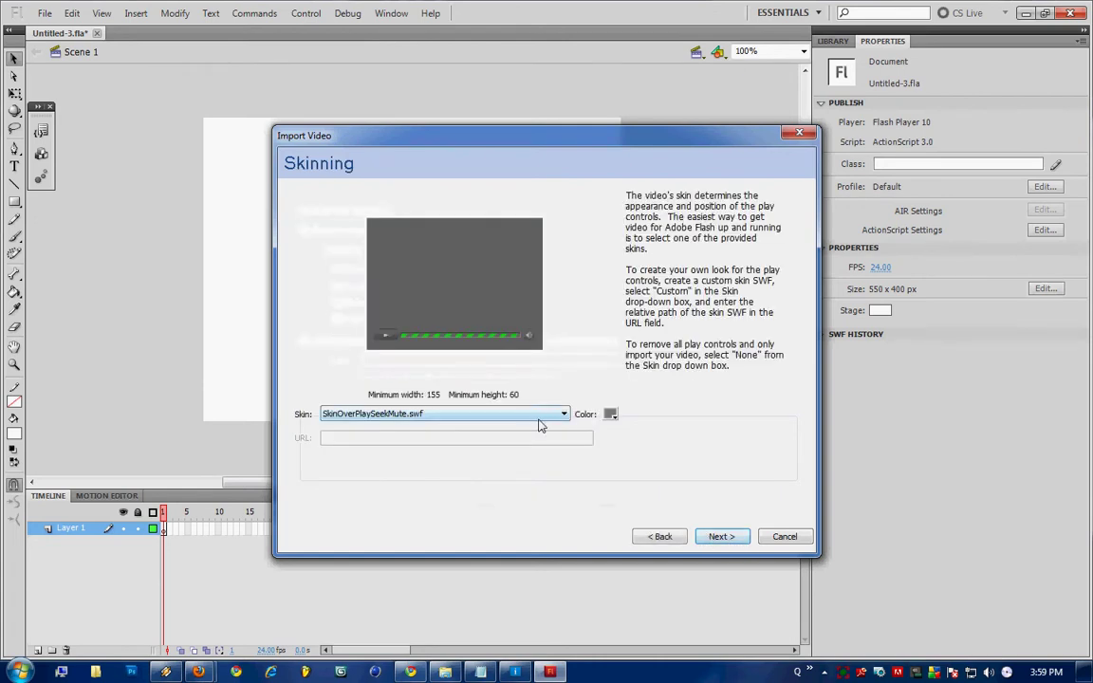
click(534, 424)
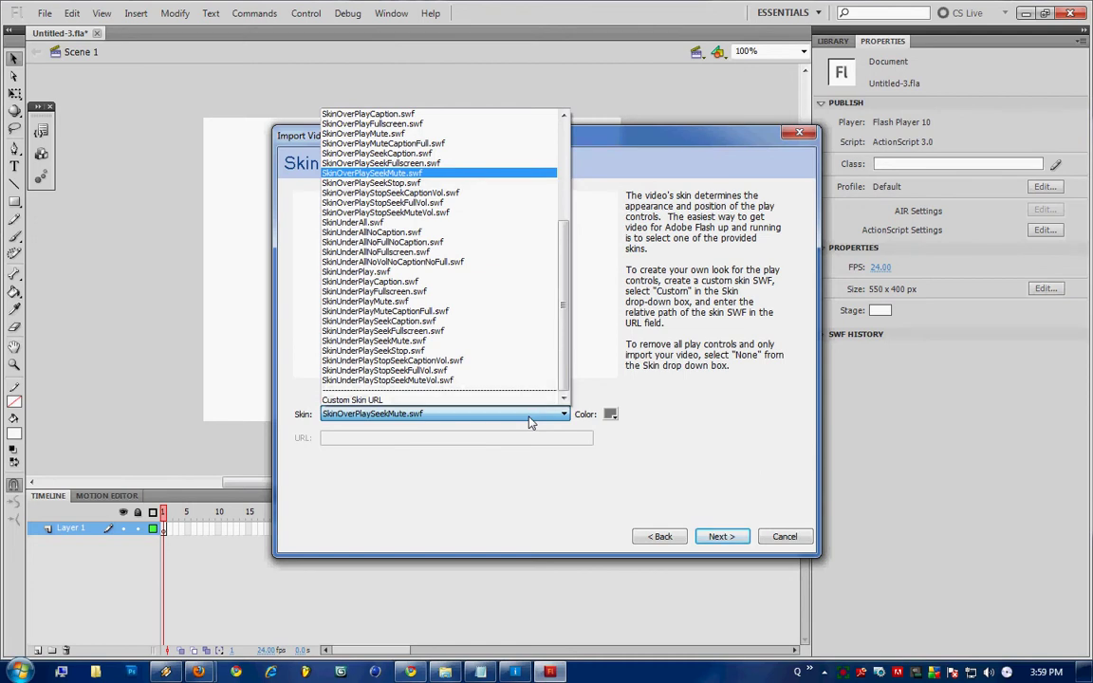
click(532, 424)
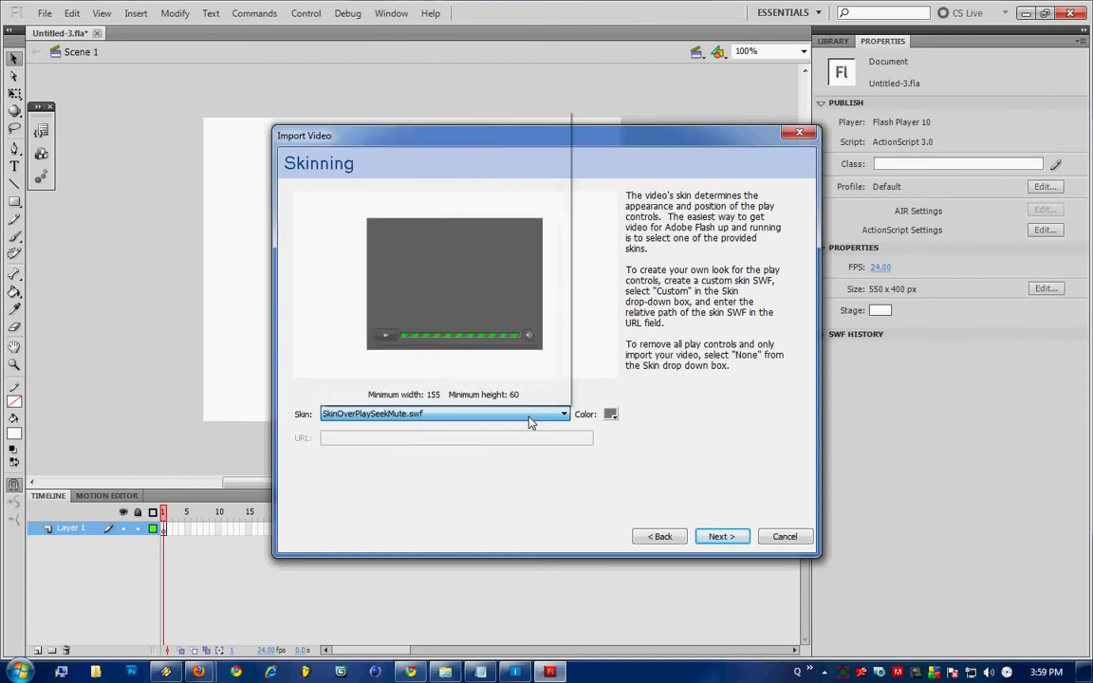
click(722, 537)
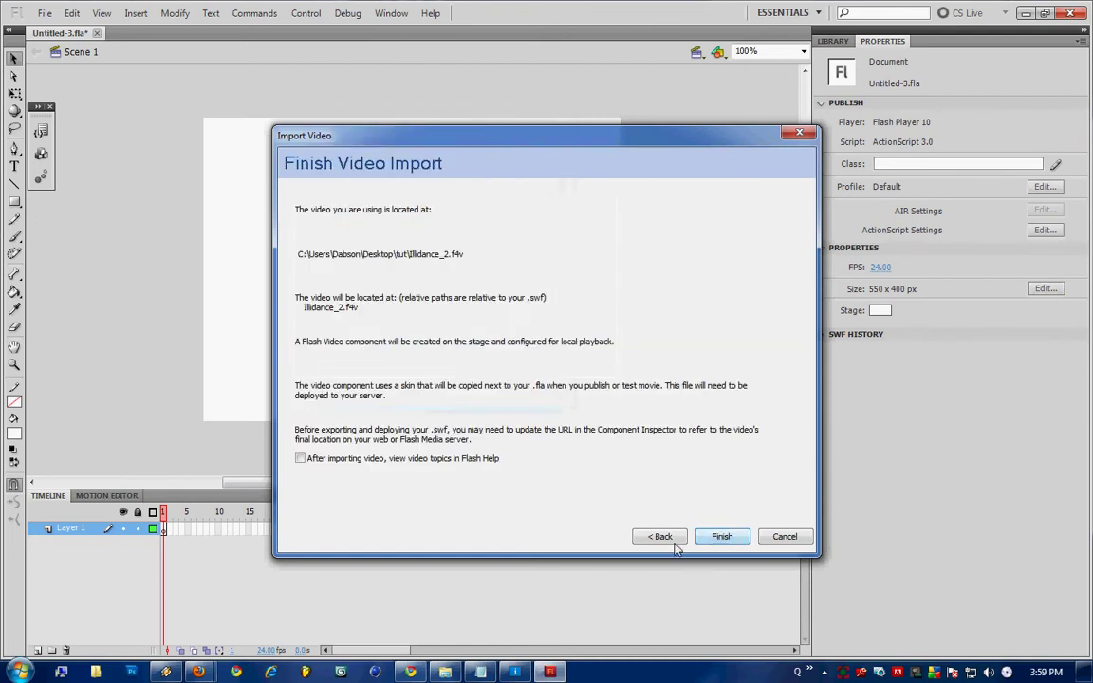
click(723, 537)
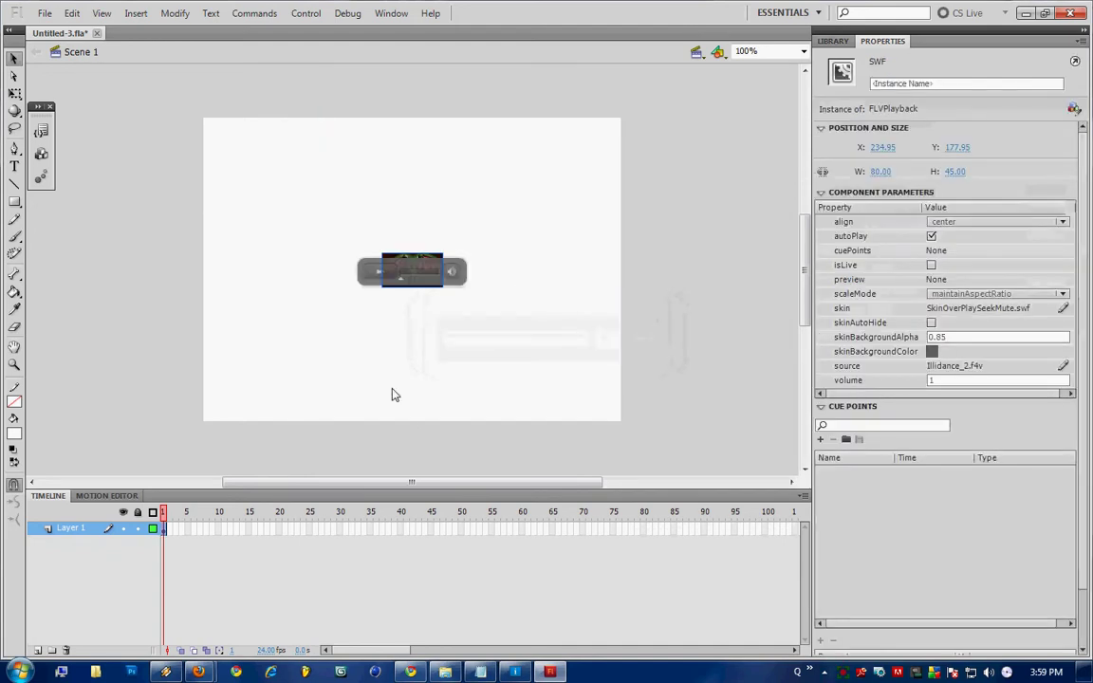
Enlarge the video player with Free Transform and move it to the upper left, 415.95 wide
click(15, 93)
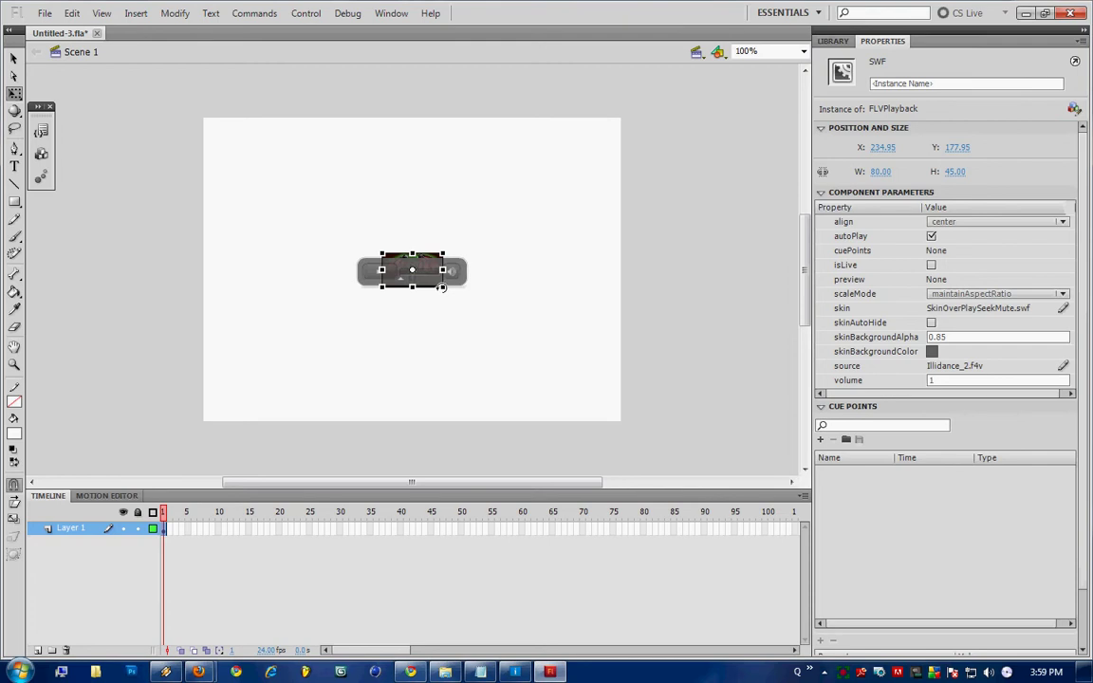
drag(442, 289, 703, 428)
drag(604, 358, 432, 235)
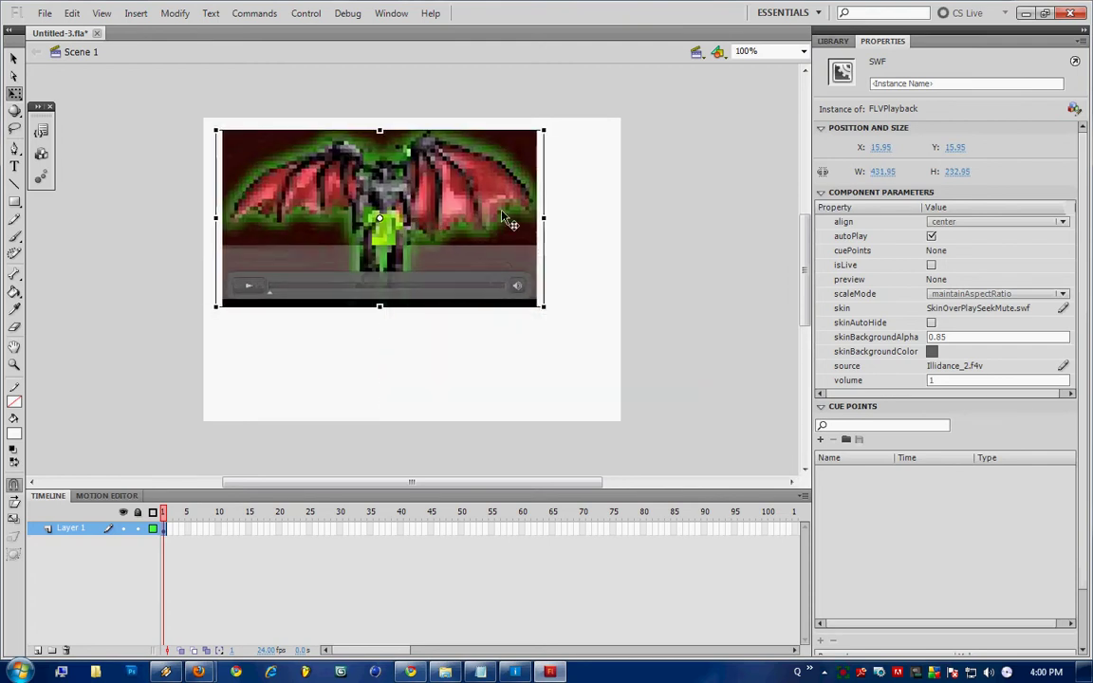
drag(542, 217, 532, 217)
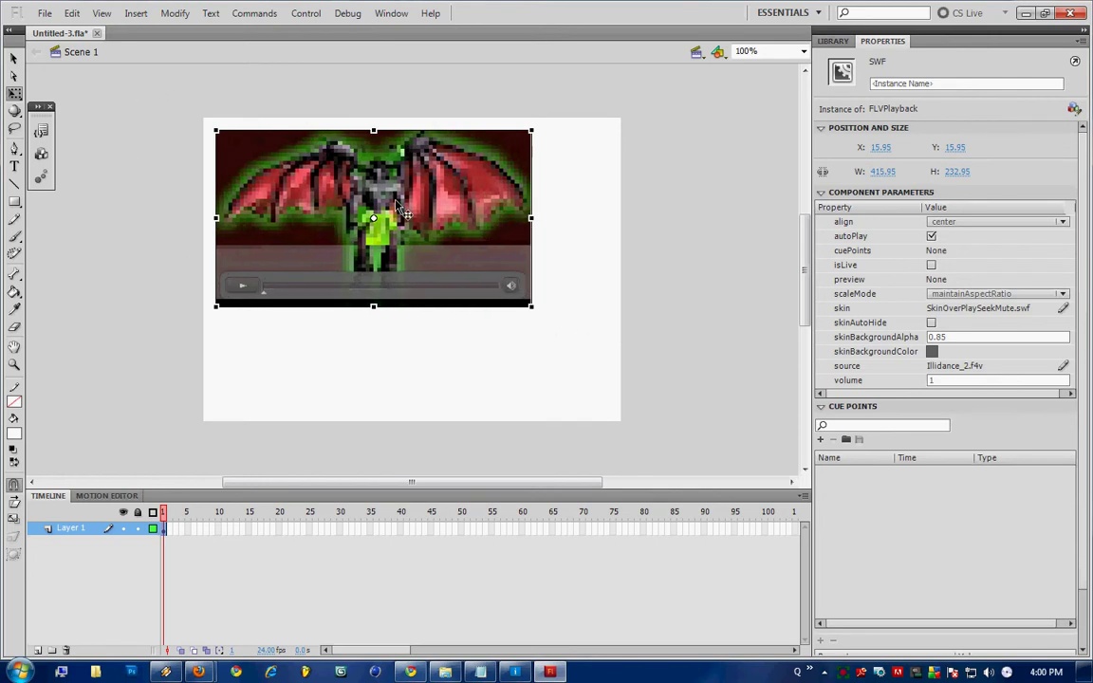
Name the player instance vidplayer and test the movie to confirm the video plays
click(898, 83)
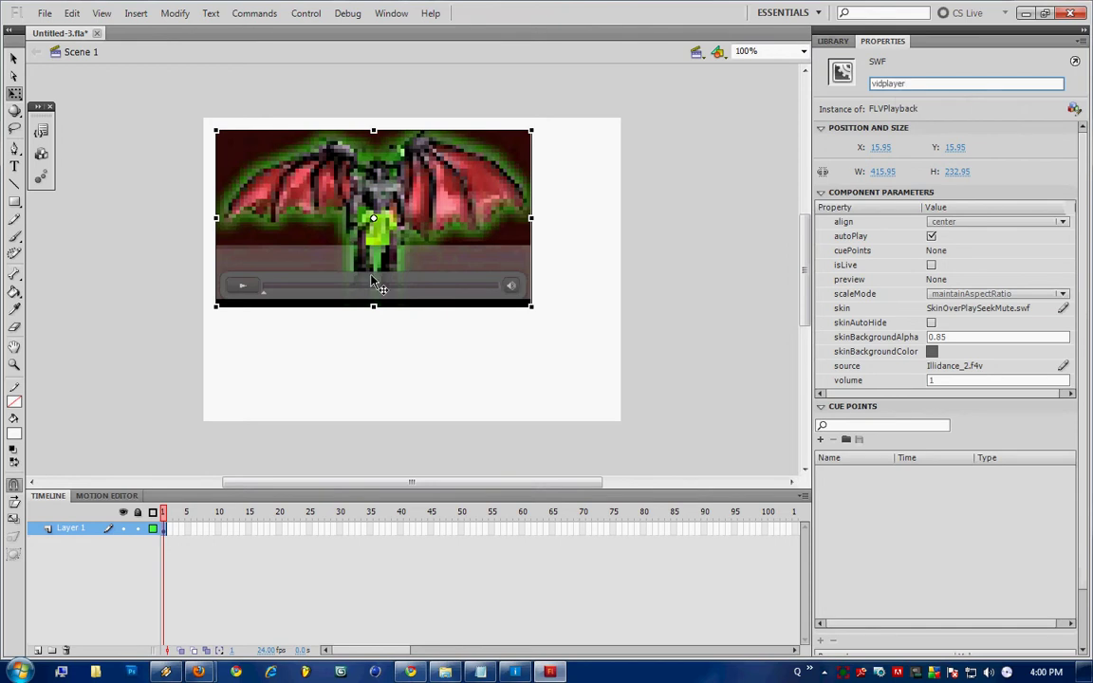
click(379, 361)
key(ctrl+Return)
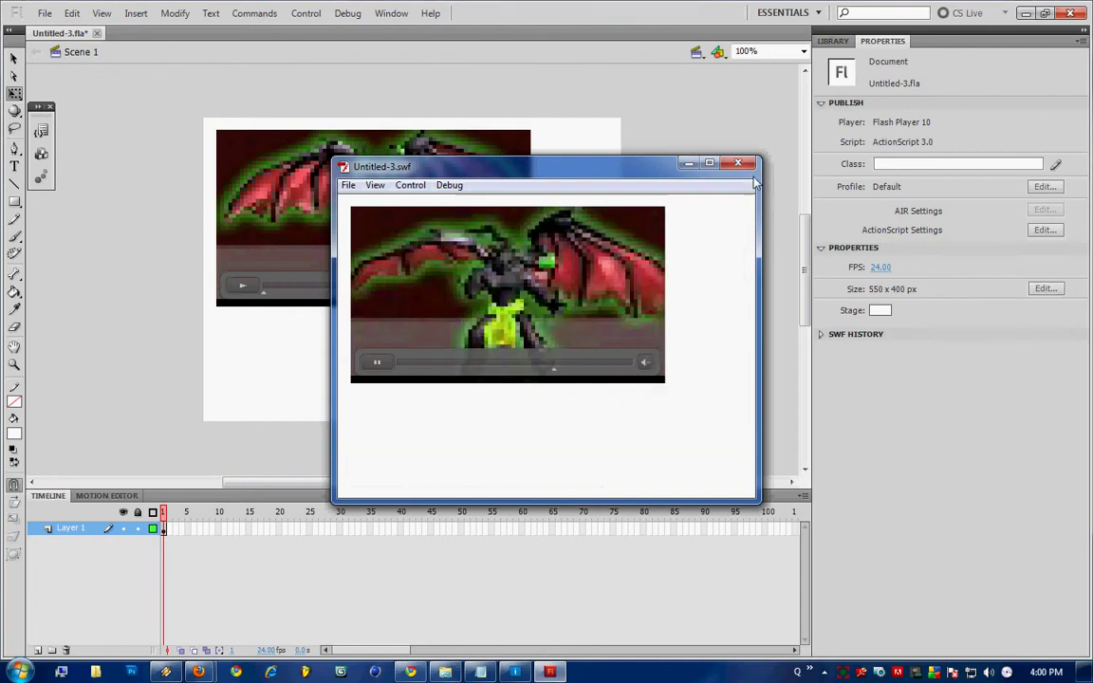
key(ctrl+w)
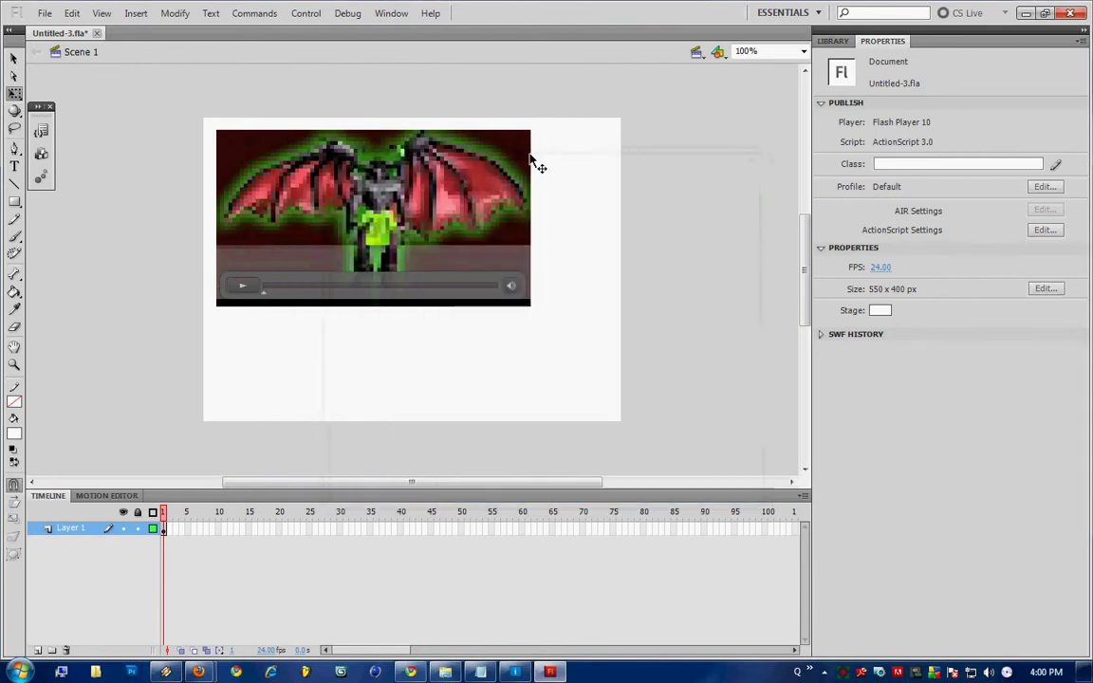
Draw a green-filled rectangle below the video and select all of it
click(14, 202)
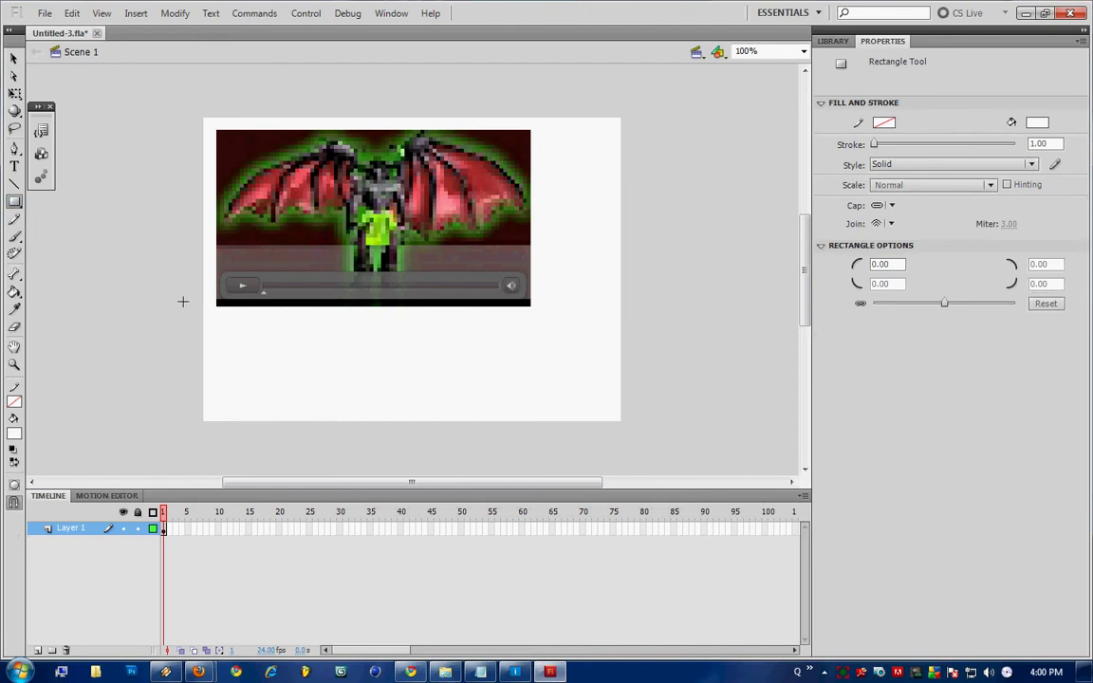
click(15, 434)
click(12, 497)
drag(270, 348, 397, 396)
click(15, 58)
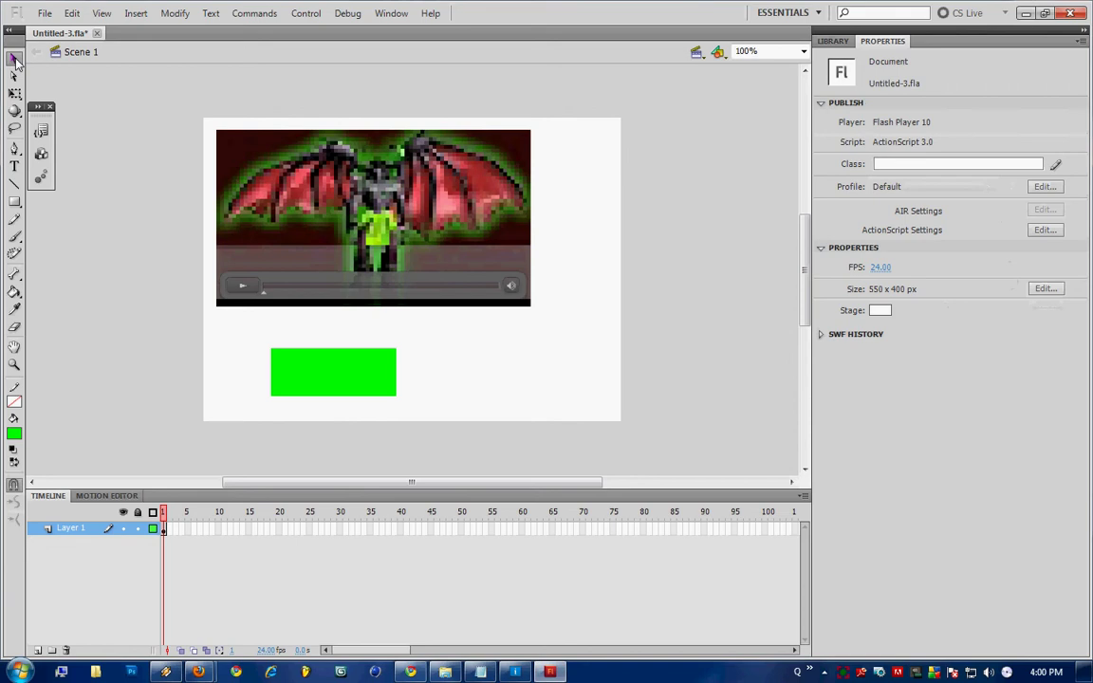
drag(428, 332, 239, 416)
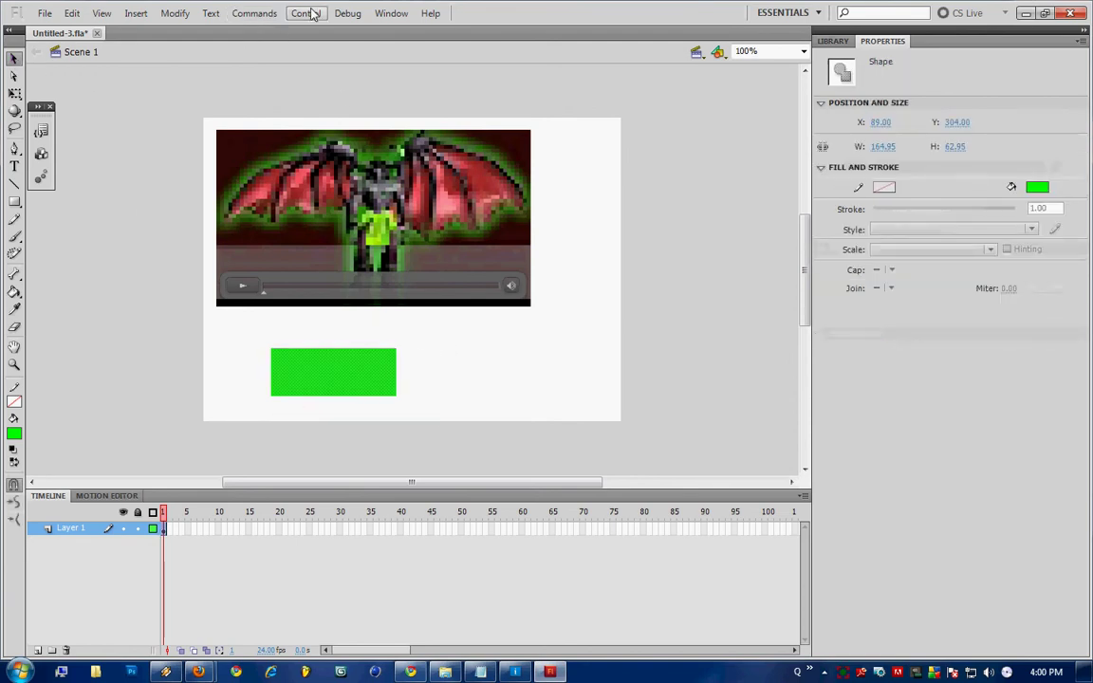
Convert the rectangle to a Button symbol named ts1, exported for ActionScript
click(166, 14)
click(214, 52)
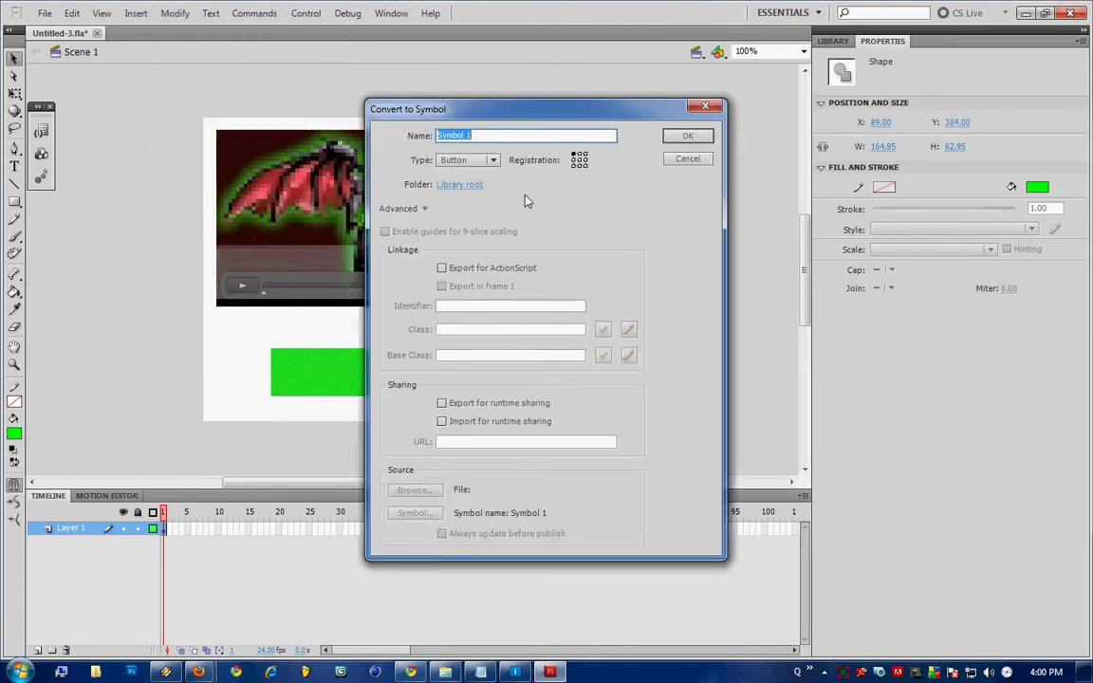
text(ts1)
click(443, 270)
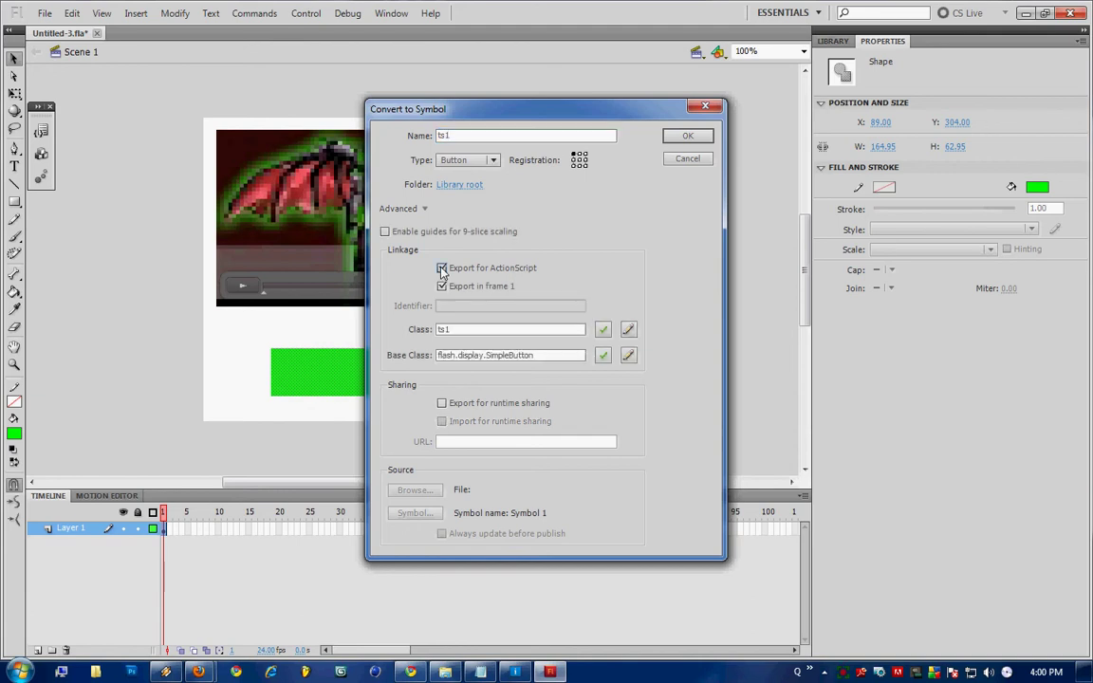
click(688, 136)
click(506, 366)
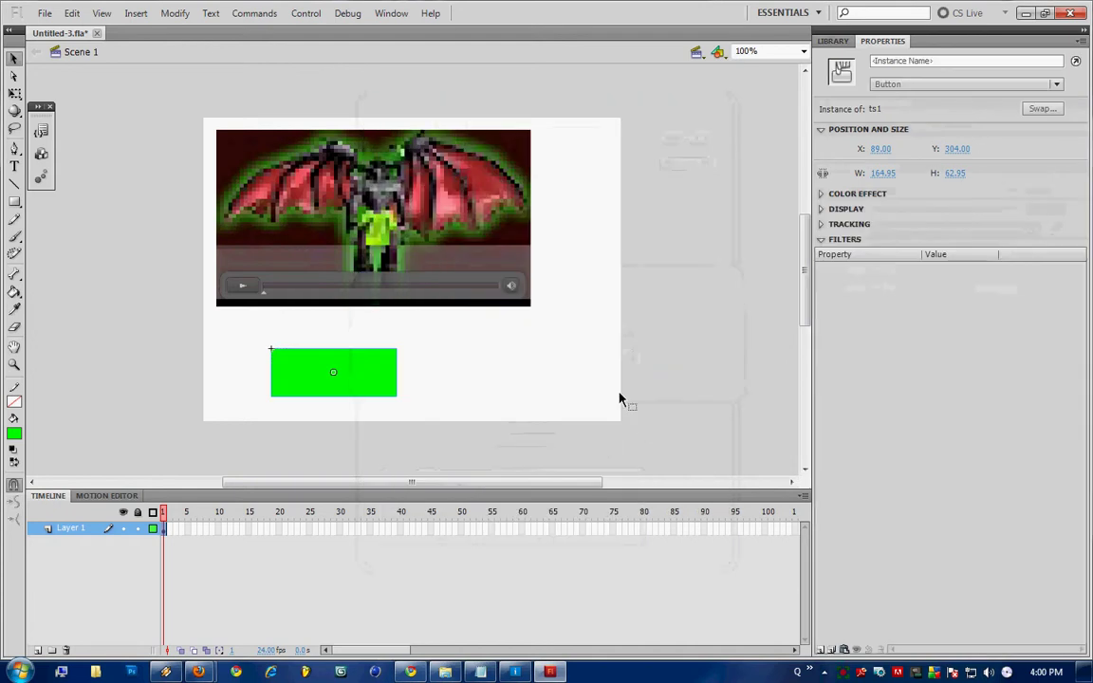
Give the button instance the name title1
click(891, 61)
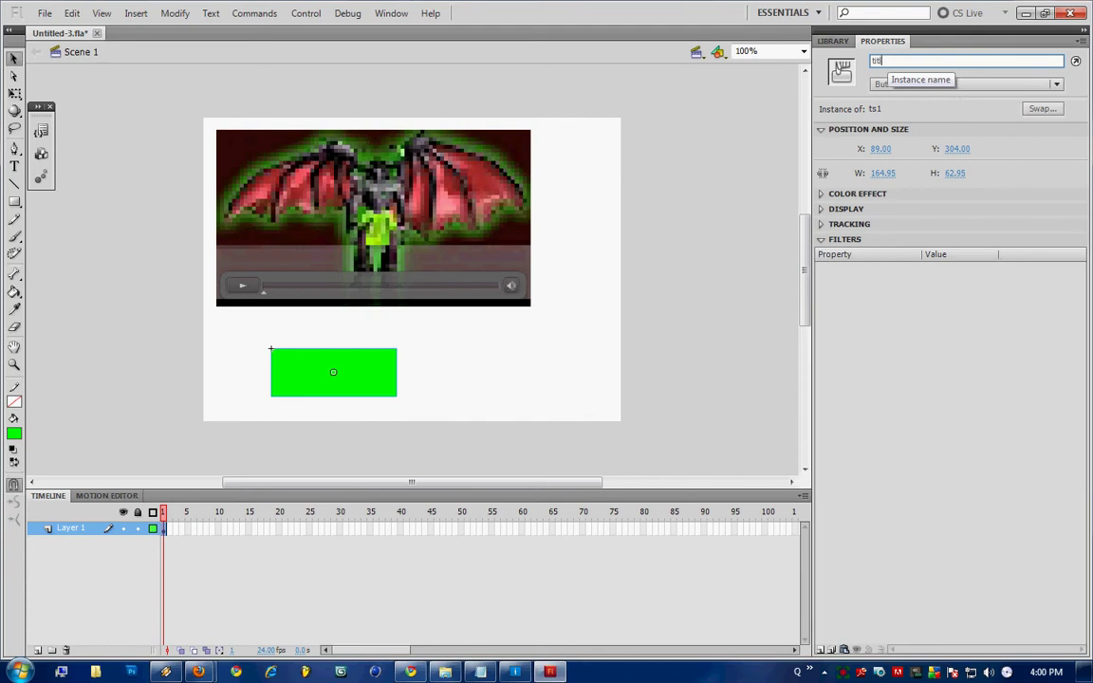
text(title1)
click(479, 384)
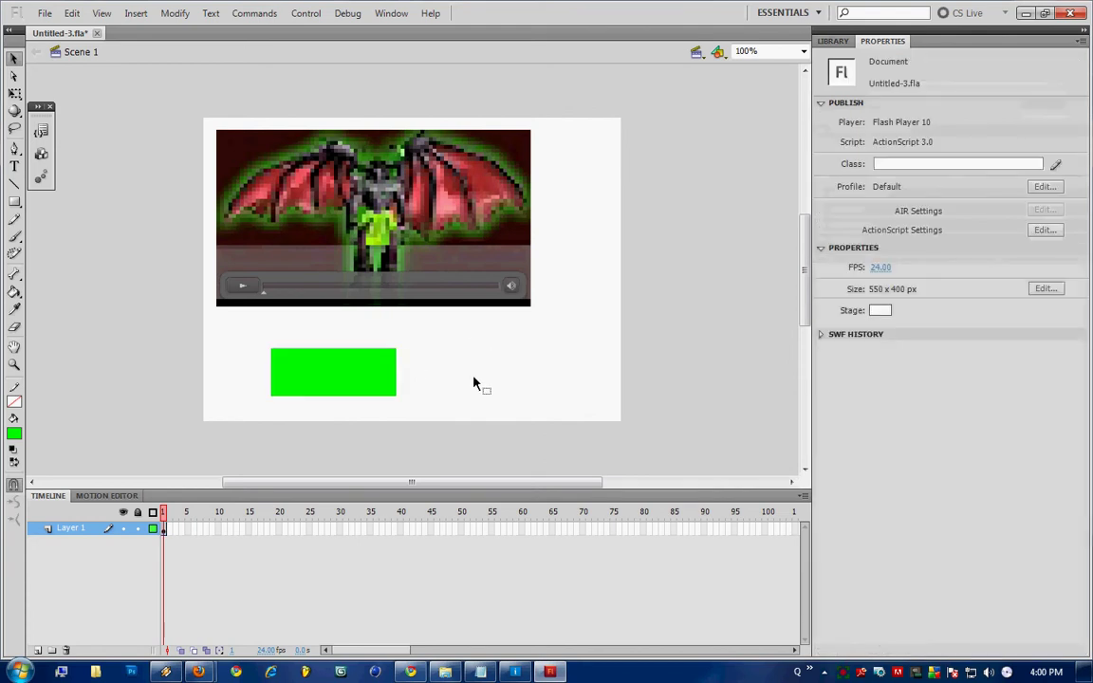
Inside ts1, make the Up, Over, Down and Hit frames all keyframes
double_click(350, 386)
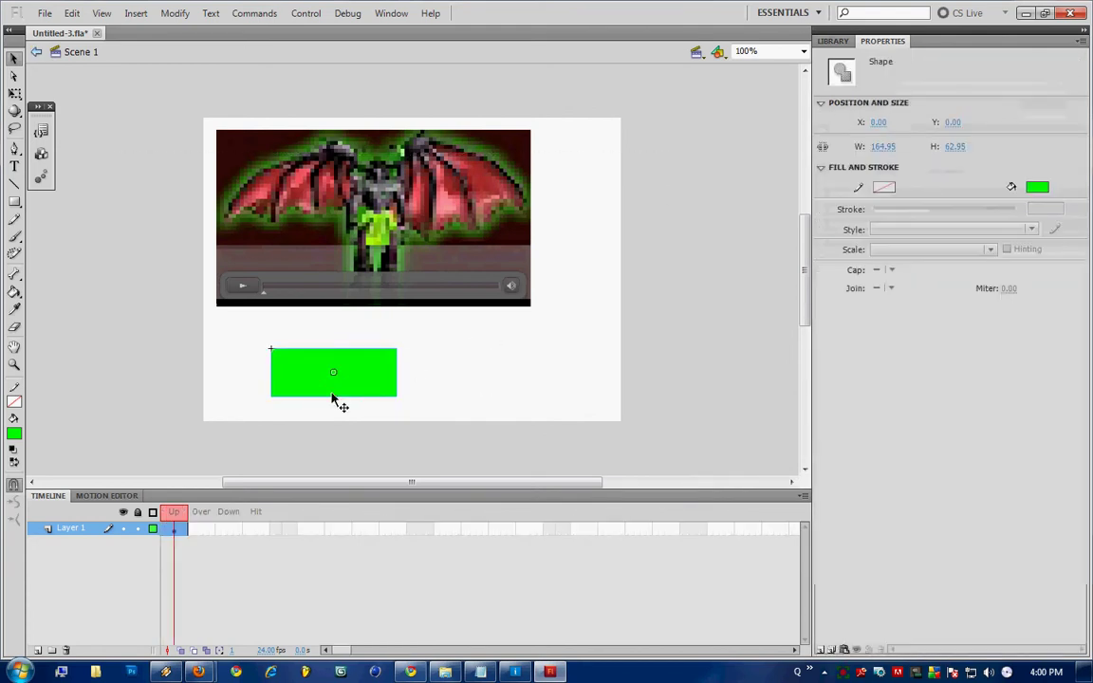
drag(207, 533, 266, 533)
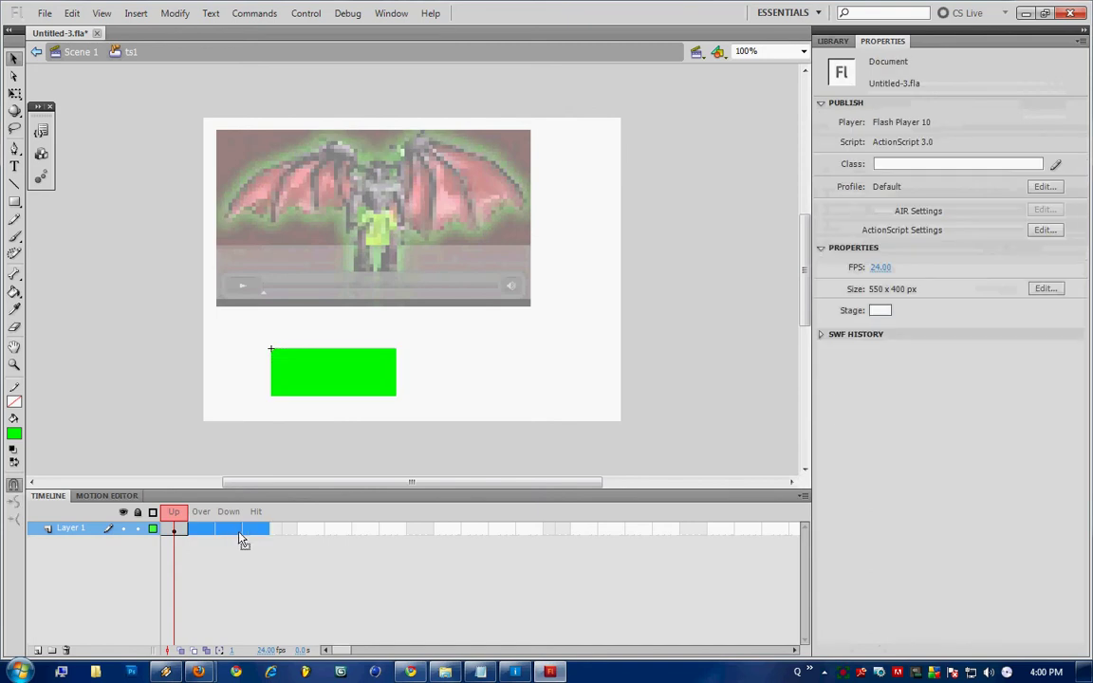
key(F6)
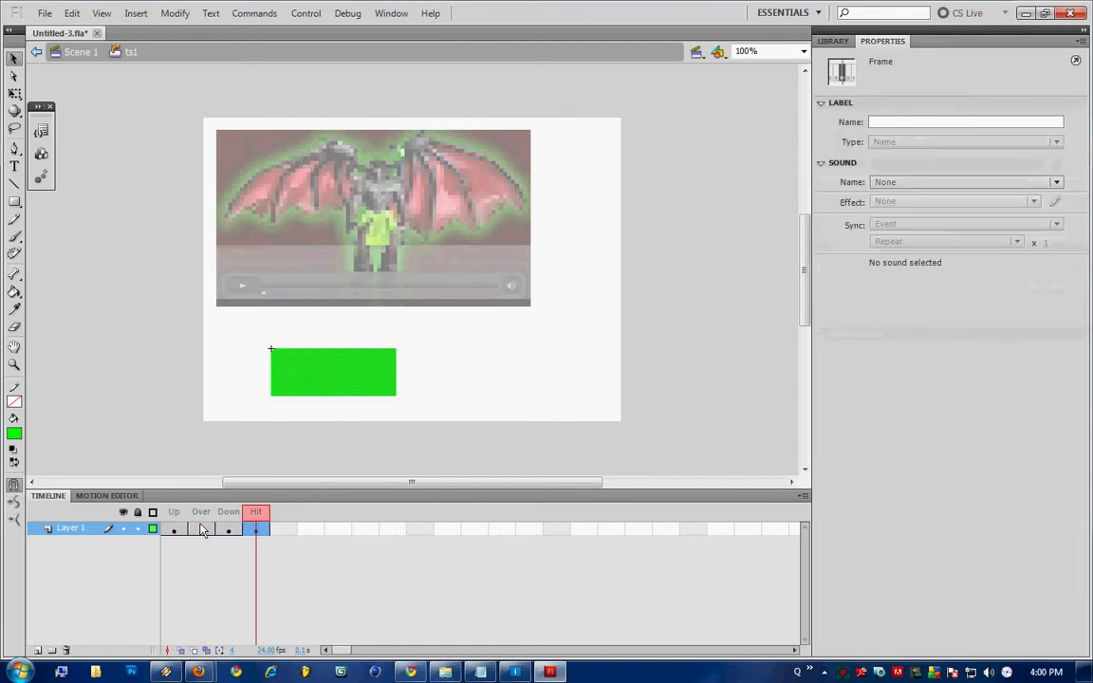
Fill the Over-state rectangle blue and the Down-state rectangle dark red, then add Layer 2
click(206, 533)
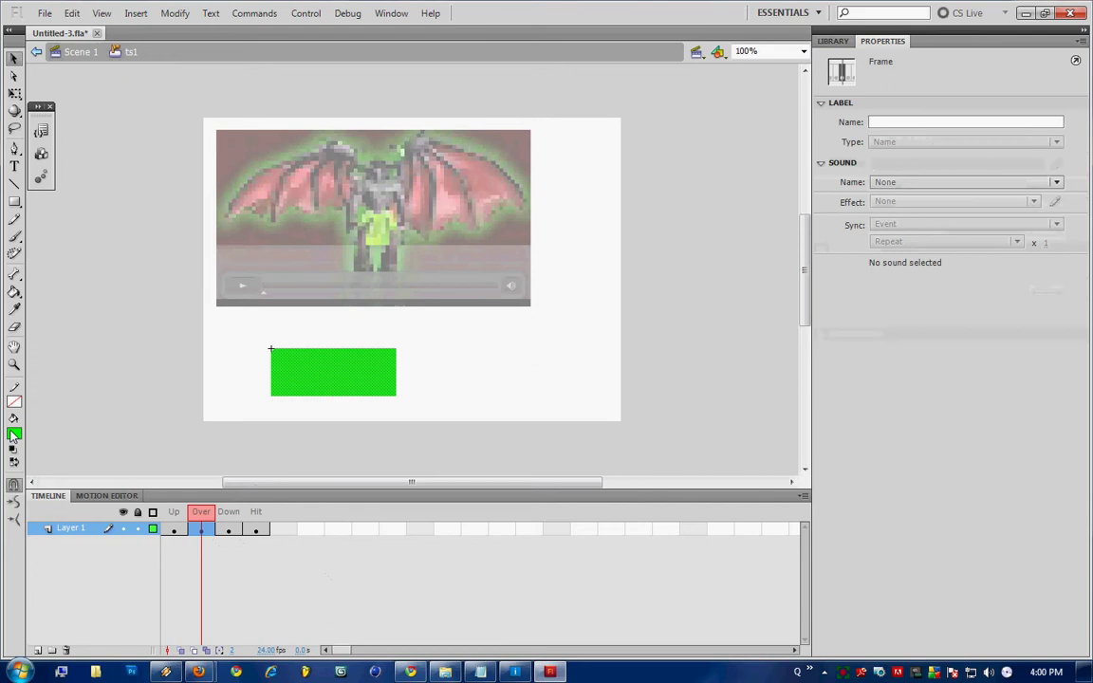
click(14, 434)
click(60, 498)
click(228, 532)
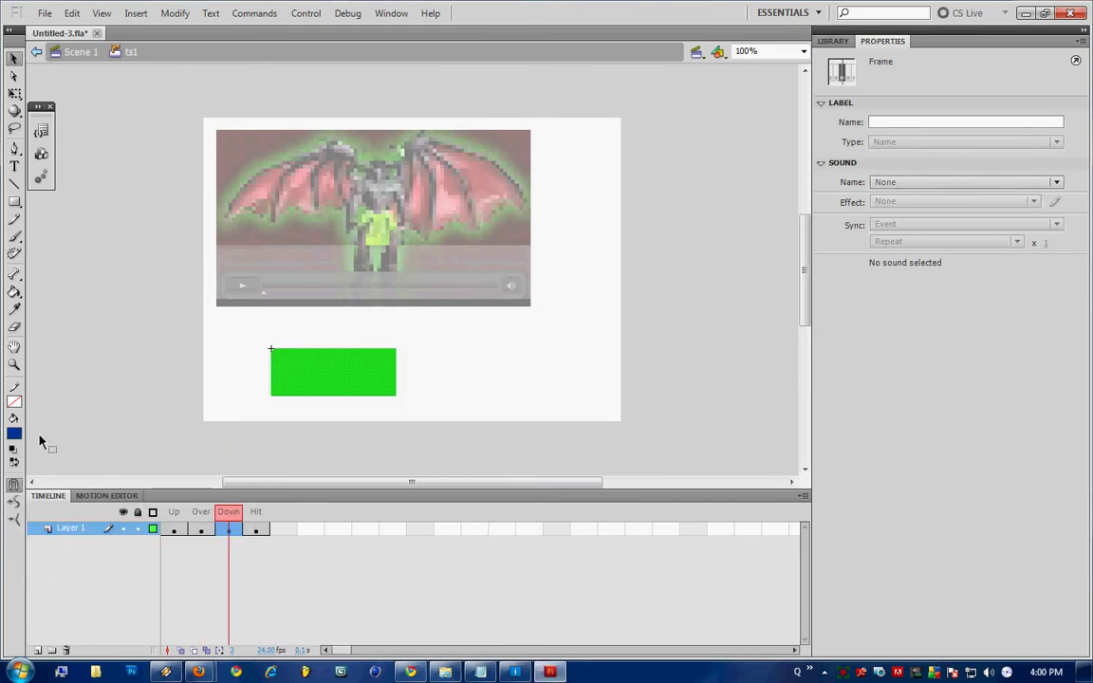
click(13, 433)
click(99, 498)
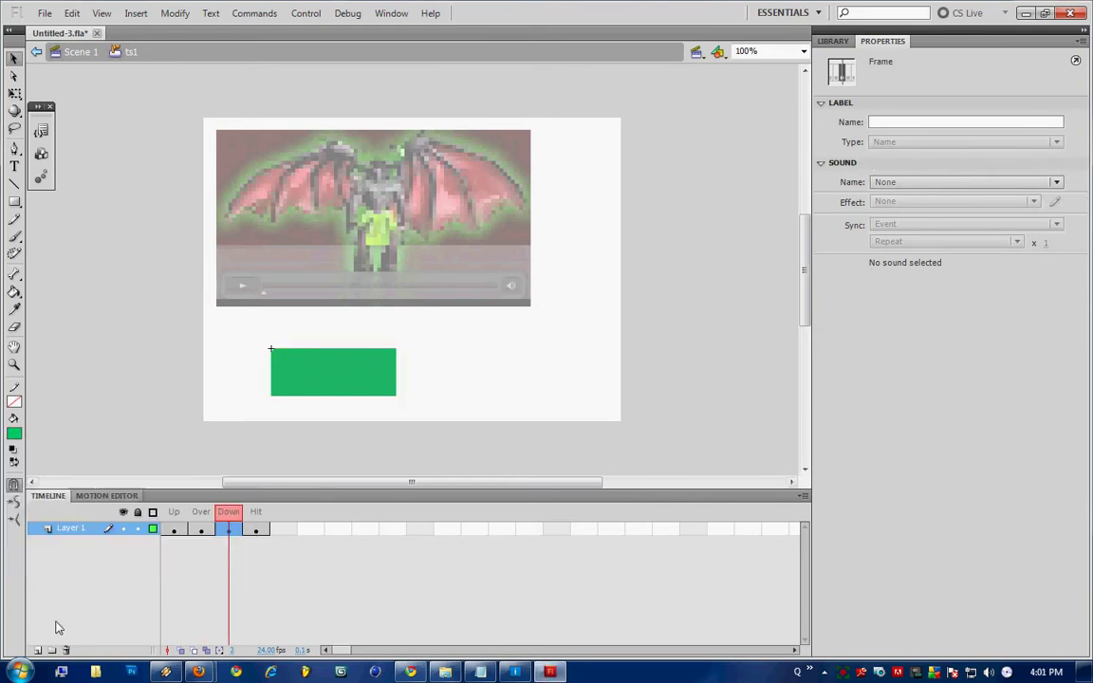
click(14, 434)
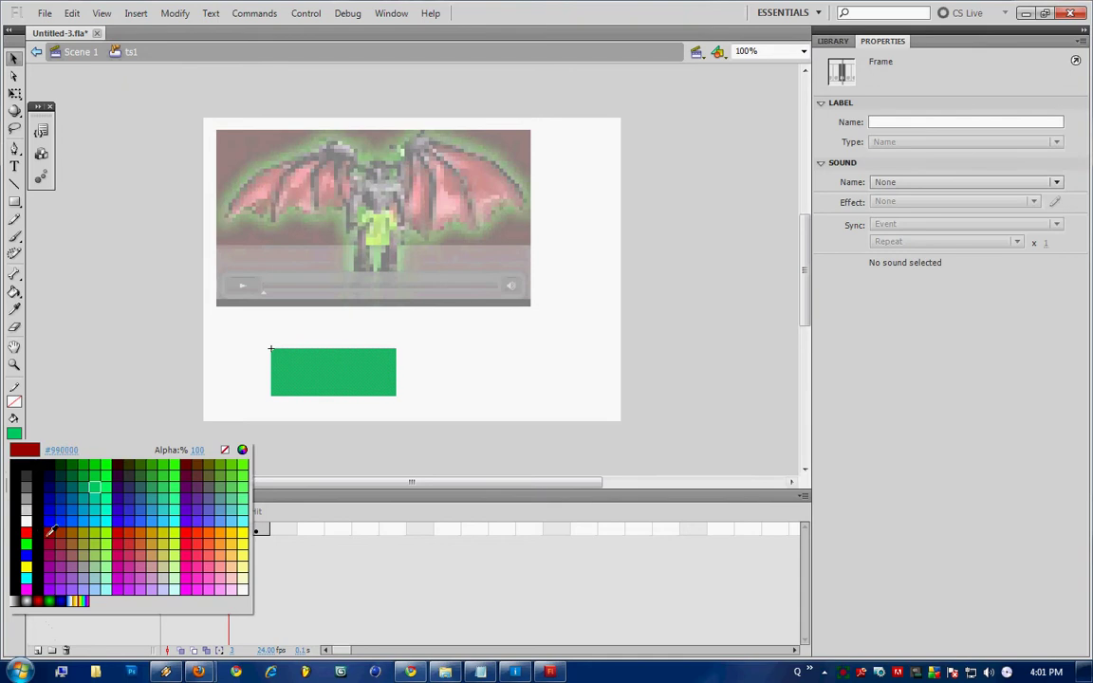
click(48, 529)
click(37, 650)
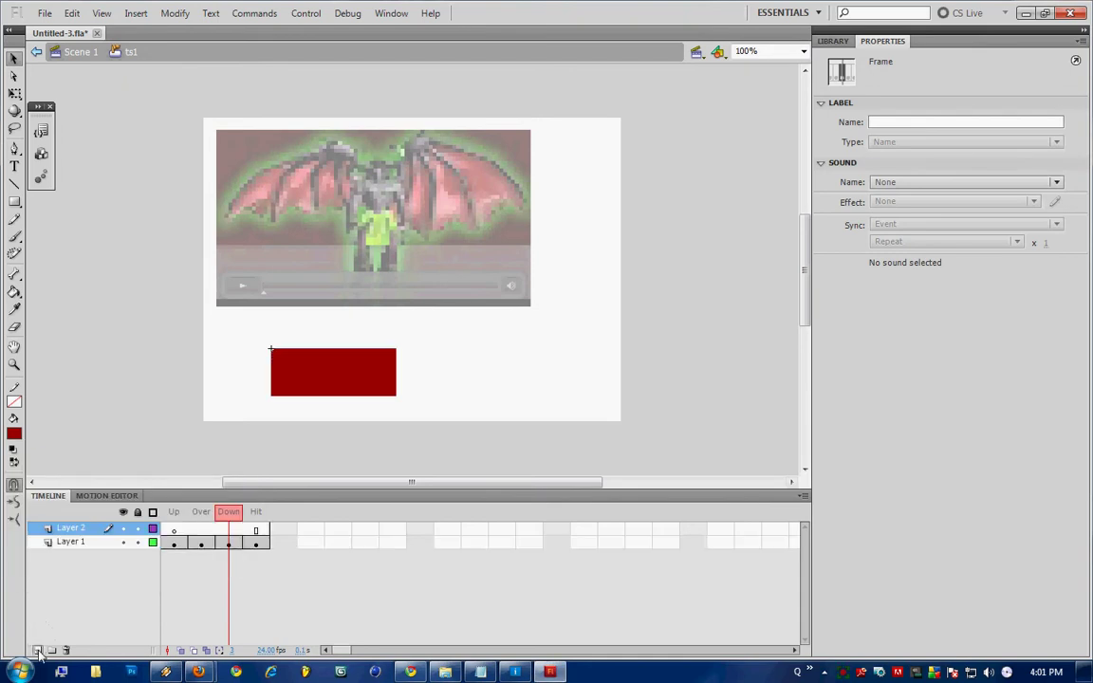
Remove the Hit frame from Layer 2 and select its Up frame
click(262, 530)
right_click(265, 537)
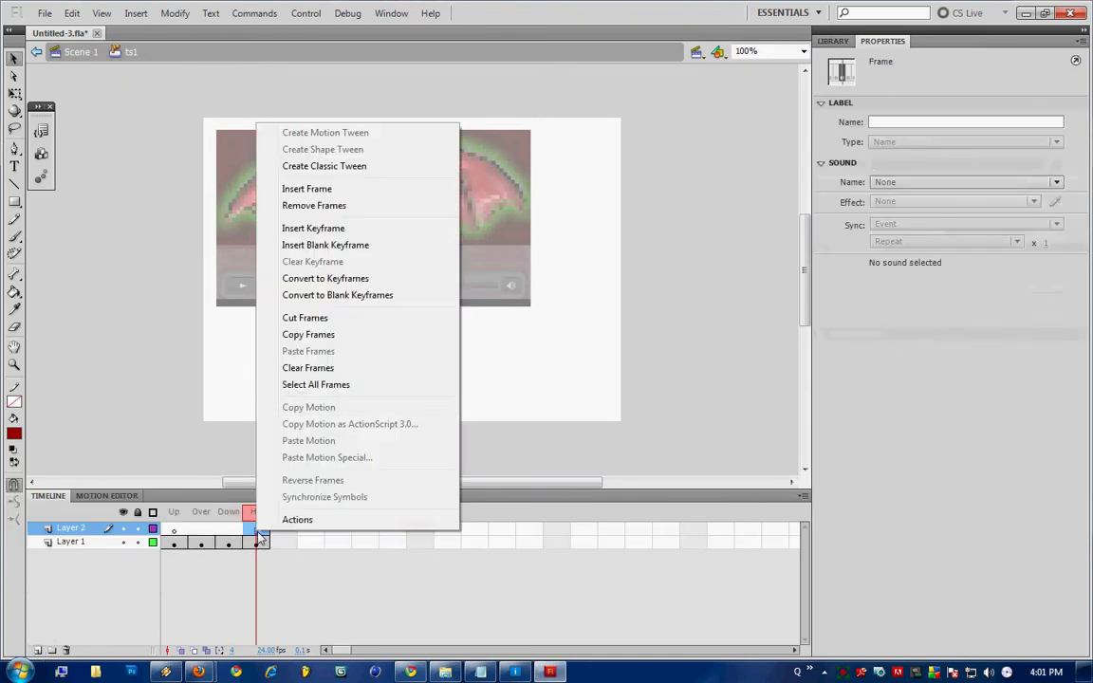
click(328, 206)
click(173, 529)
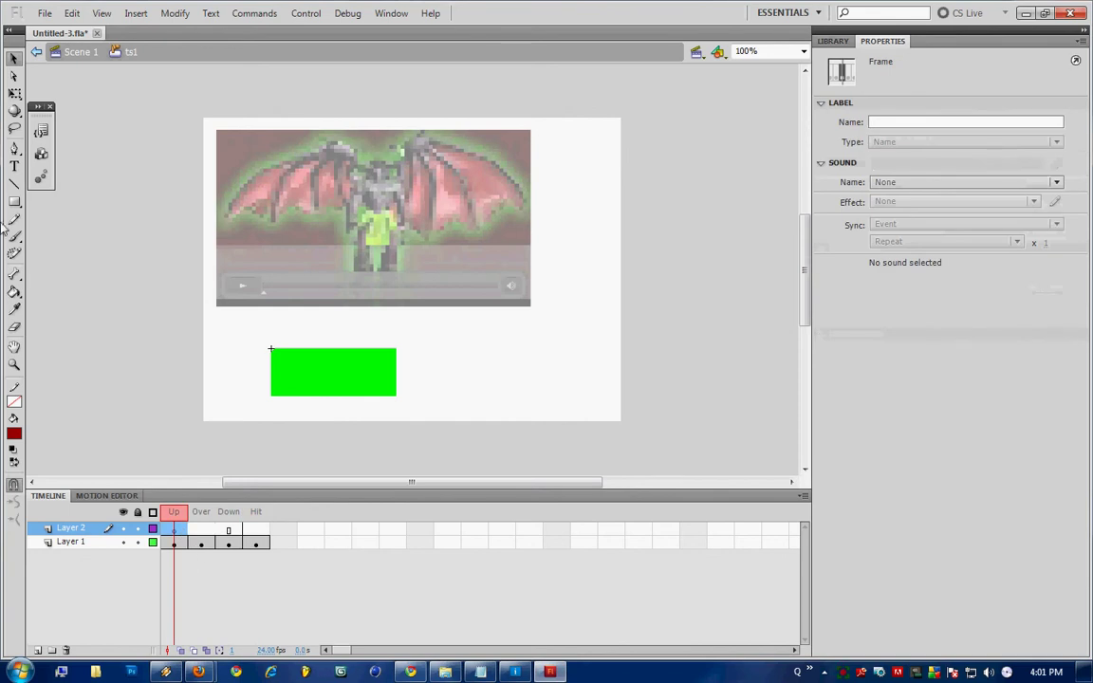
Type a white bold 28 pt 'title1' label and position it on the rectangle
click(15, 167)
click(864, 208)
click(875, 260)
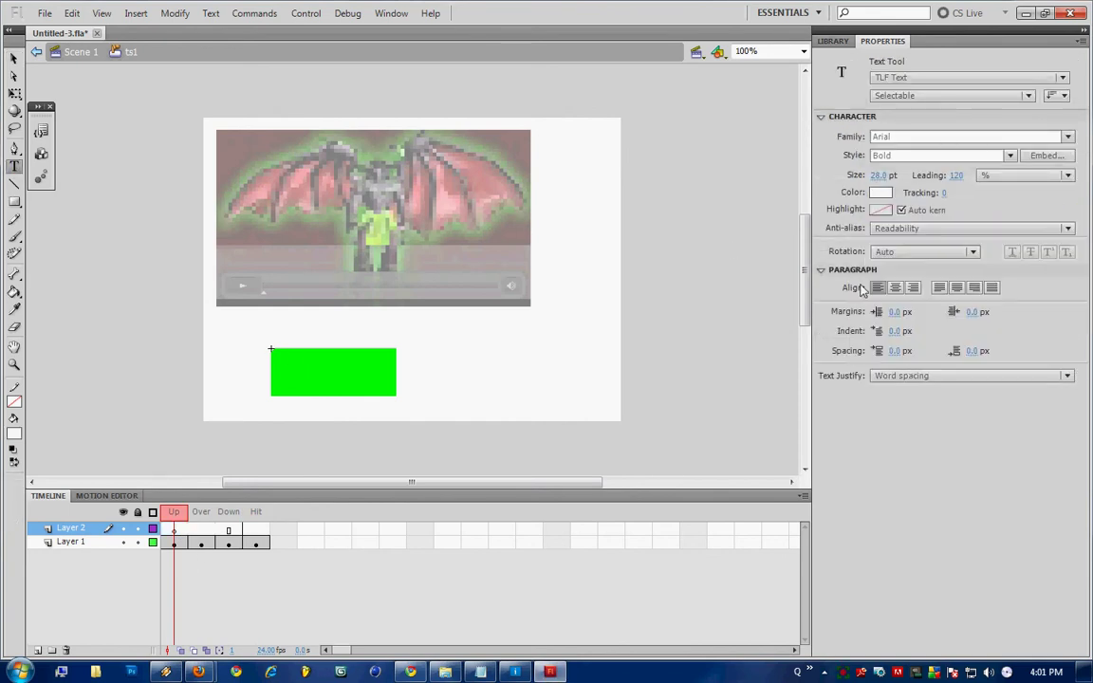
drag(305, 372, 398, 399)
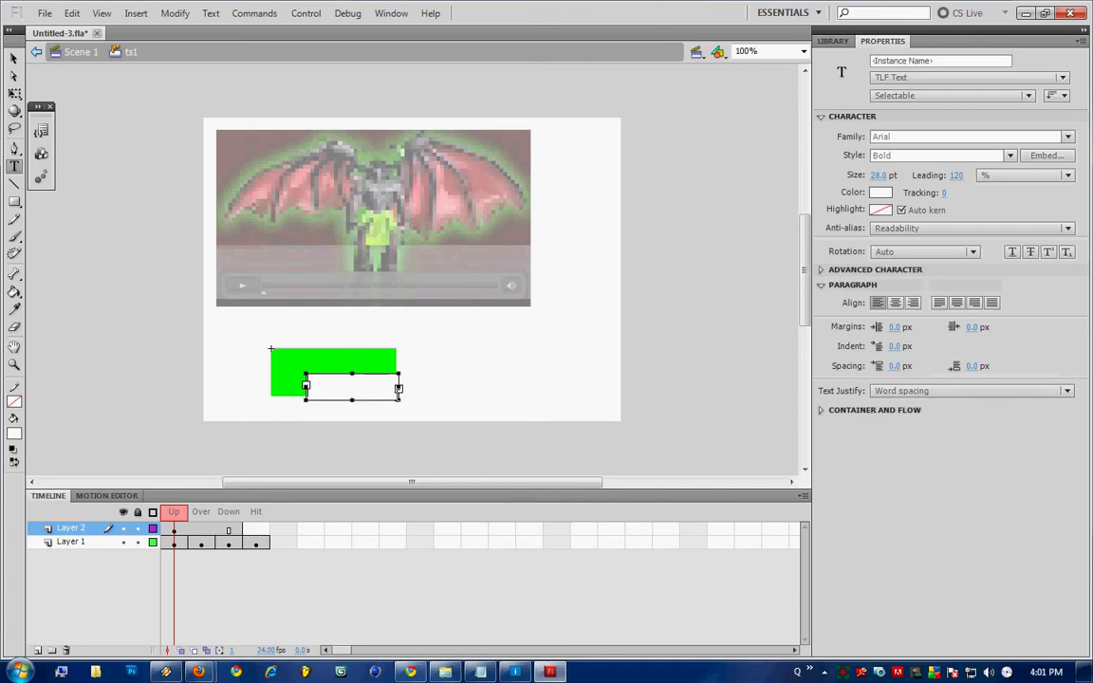
text(title1)
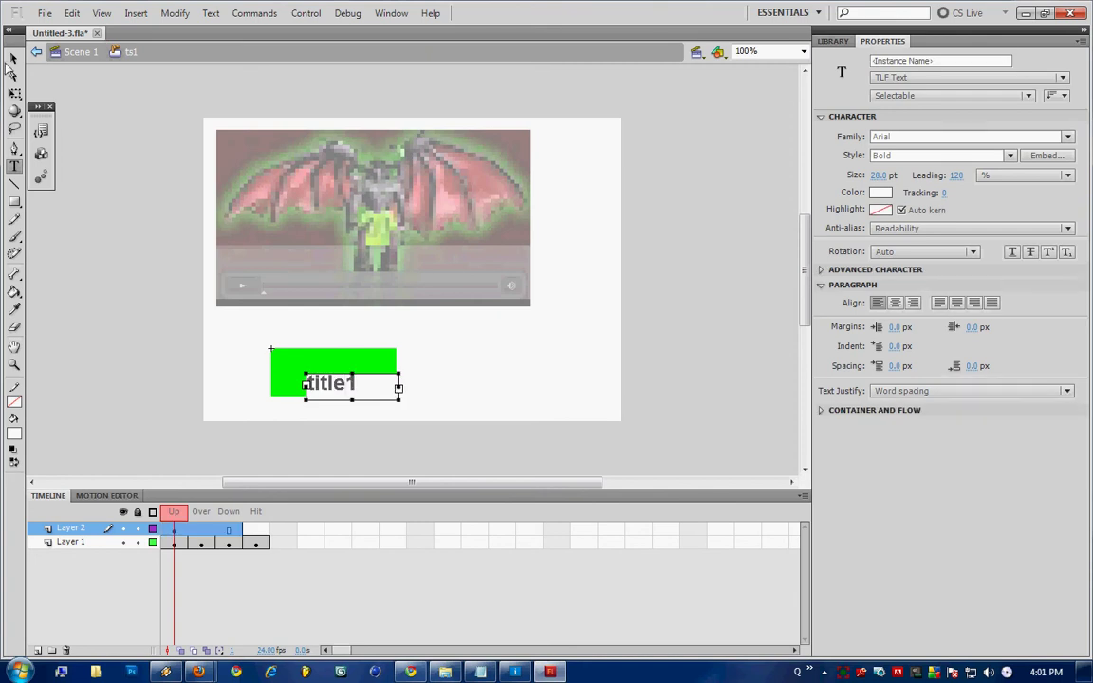
click(13, 58)
drag(336, 389, 373, 390)
click(78, 52)
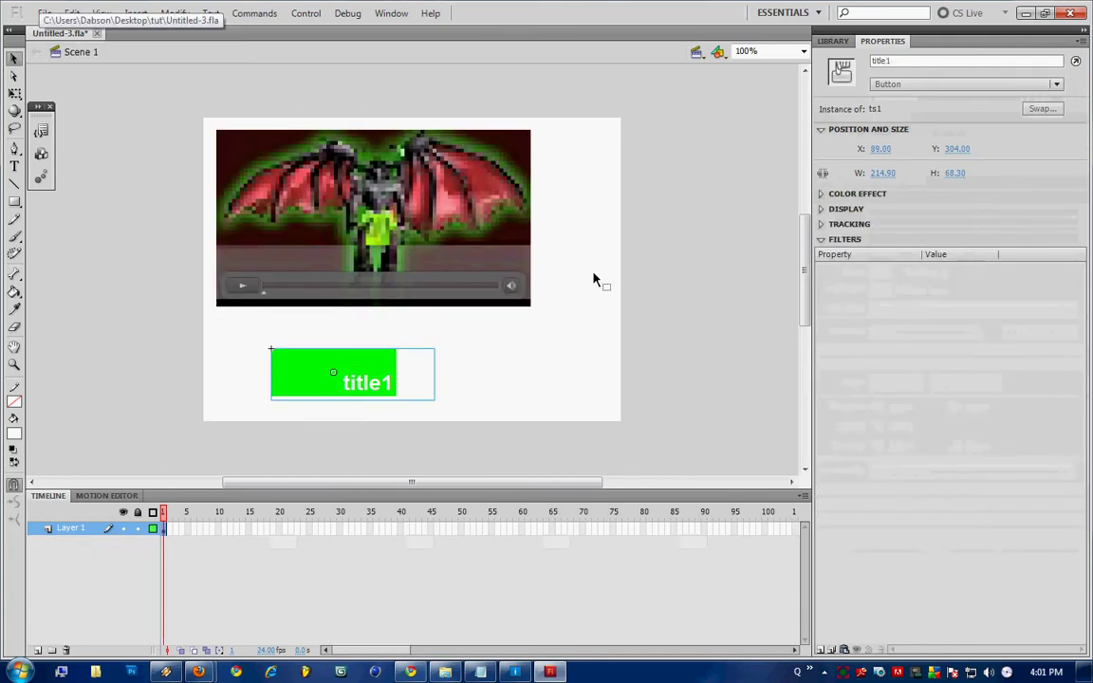
click(581, 292)
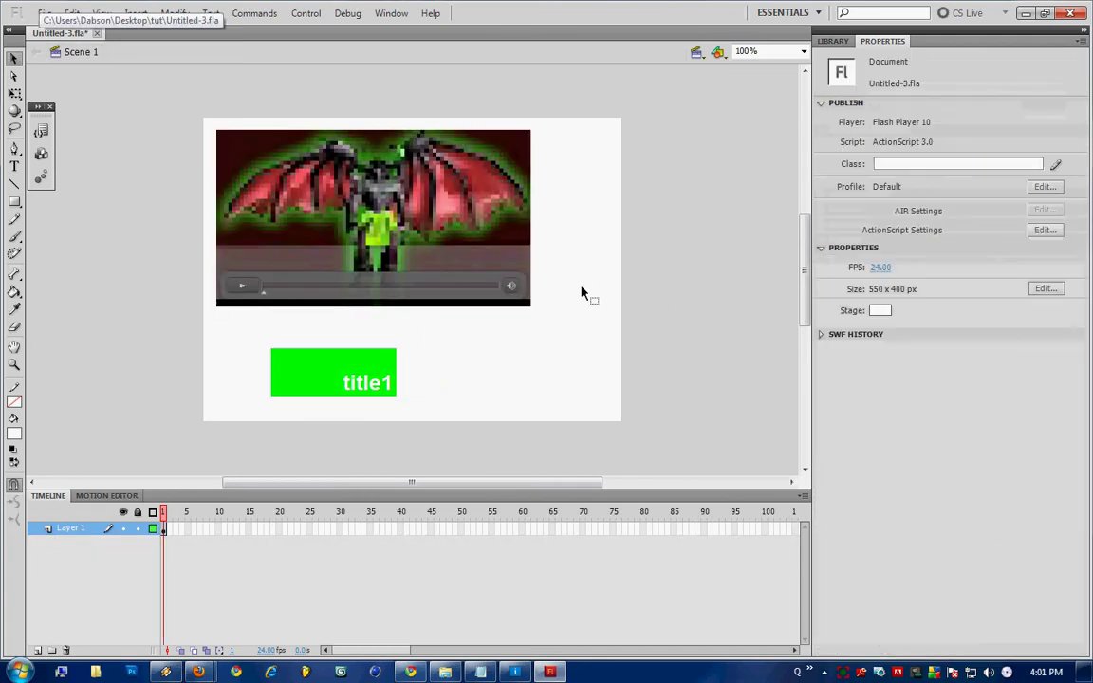
key(ctrl+Return)
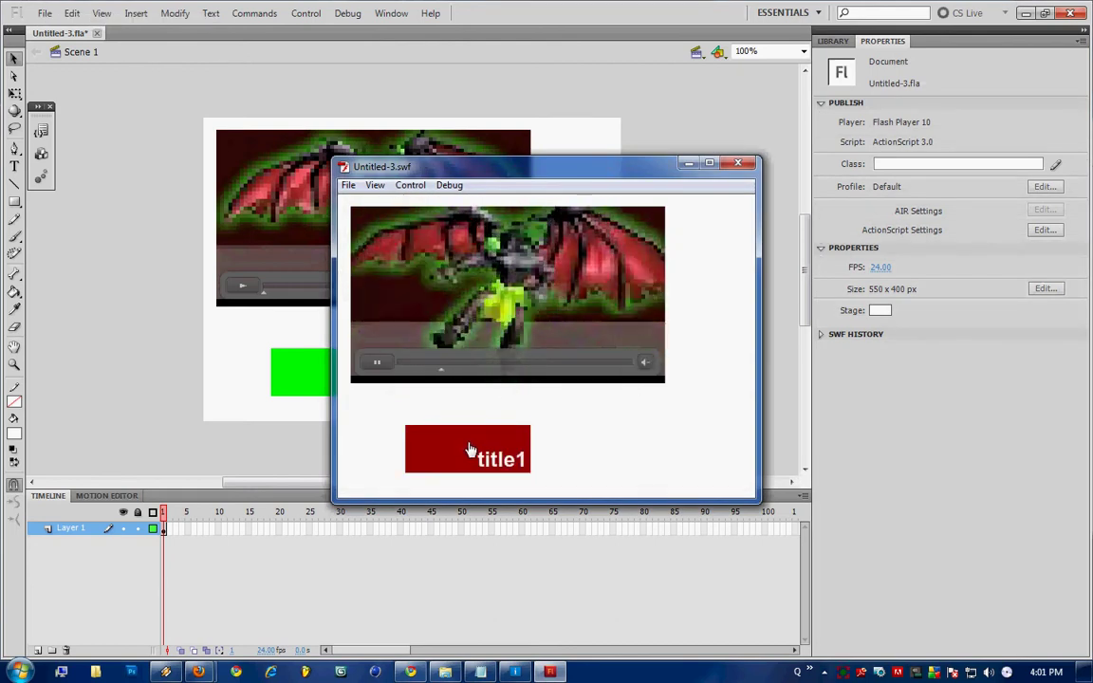
click(745, 162)
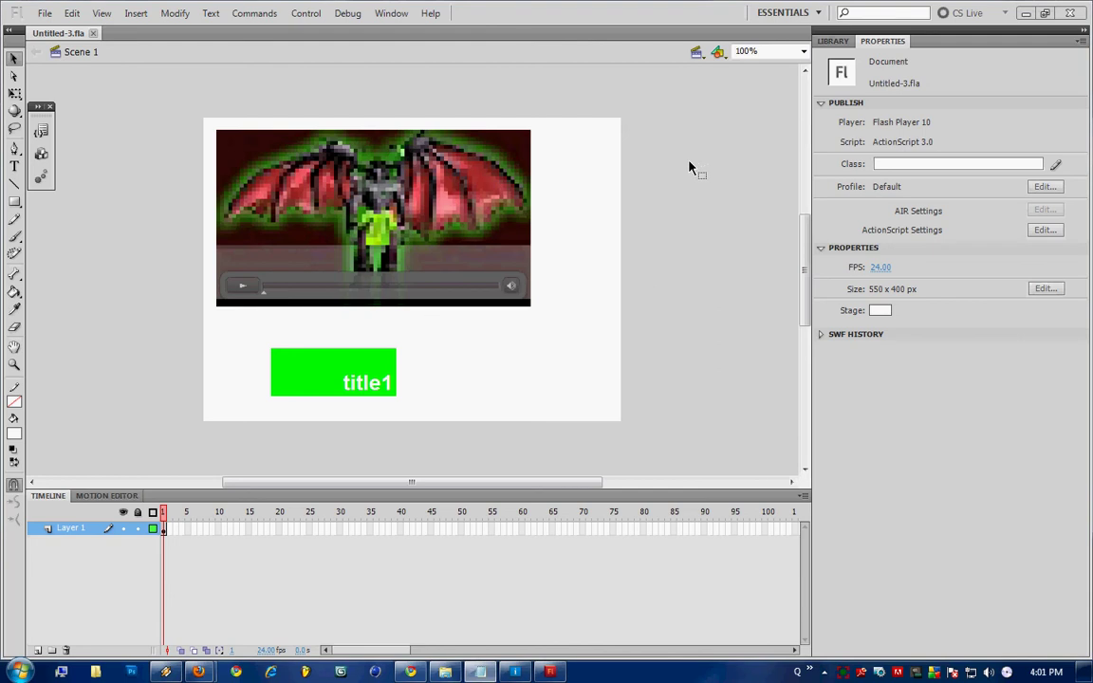
Paste the vidplayer seek(10) script into frame 1's Actions and review the video file name
click(384, 15)
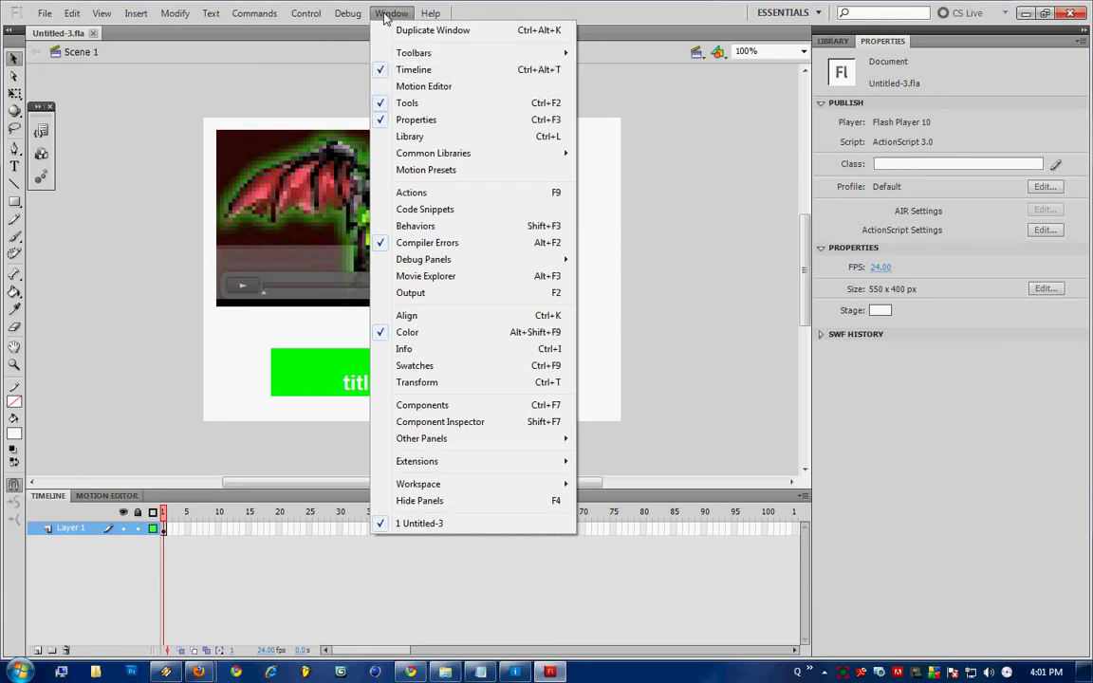
click(418, 192)
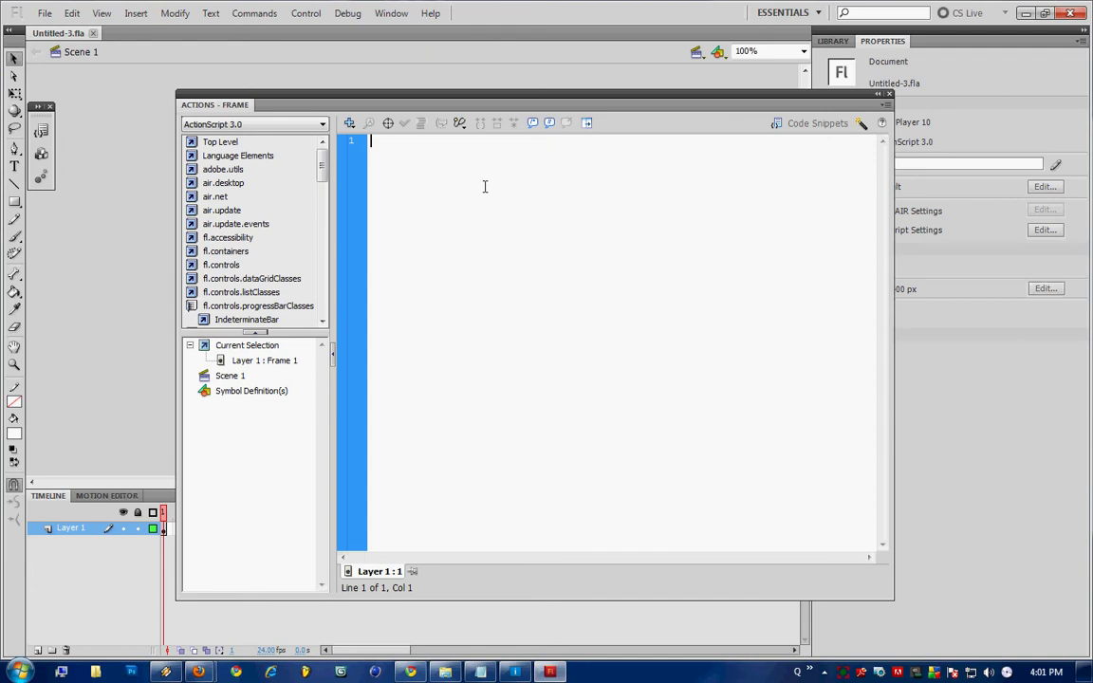
text(import fl.video.*; var flvControl:FLVPlayback = vidplayer; var flvSource:String = "Illidance_1.flv"; flvControl.source = flvSource;  function seek1(event:MouseEvent):void {flvControl.play(); flvControl.seek(10);} title1.addEventListener(MouseEvent.CLICK, seek1);)
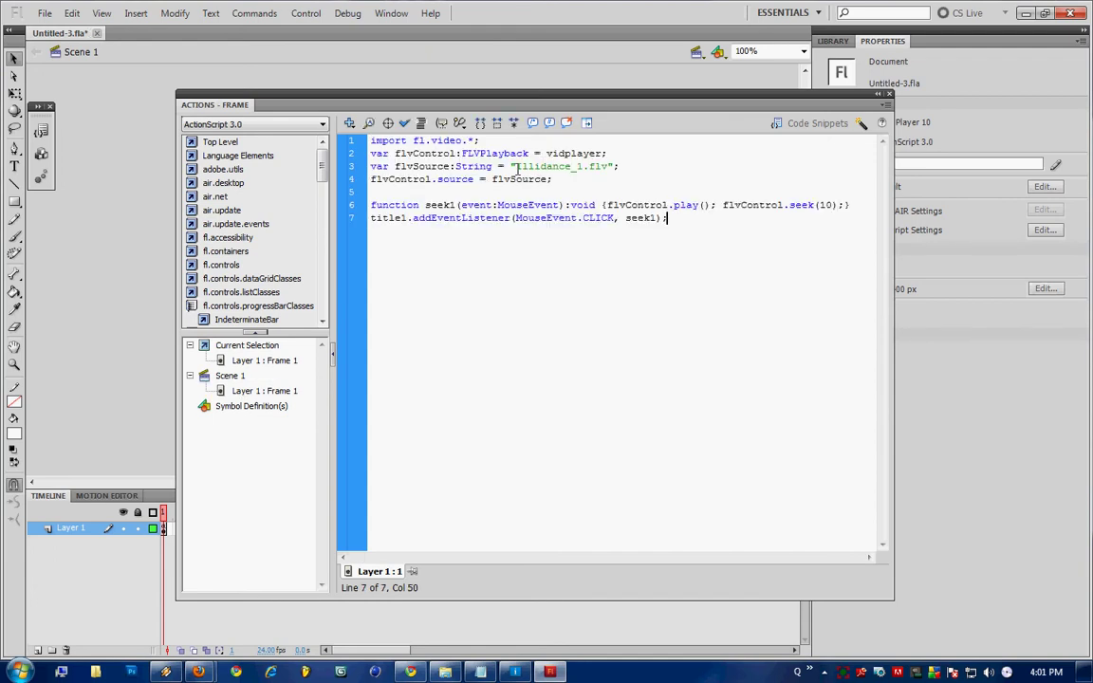
drag(515, 166, 604, 166)
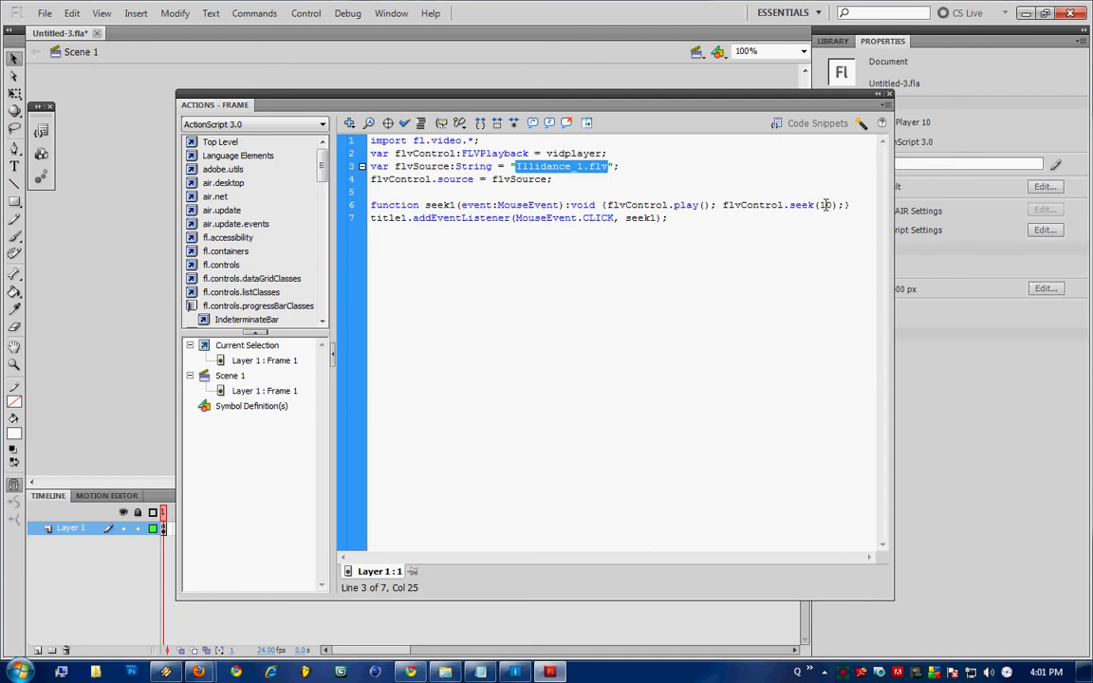
drag(822, 204, 834, 206)
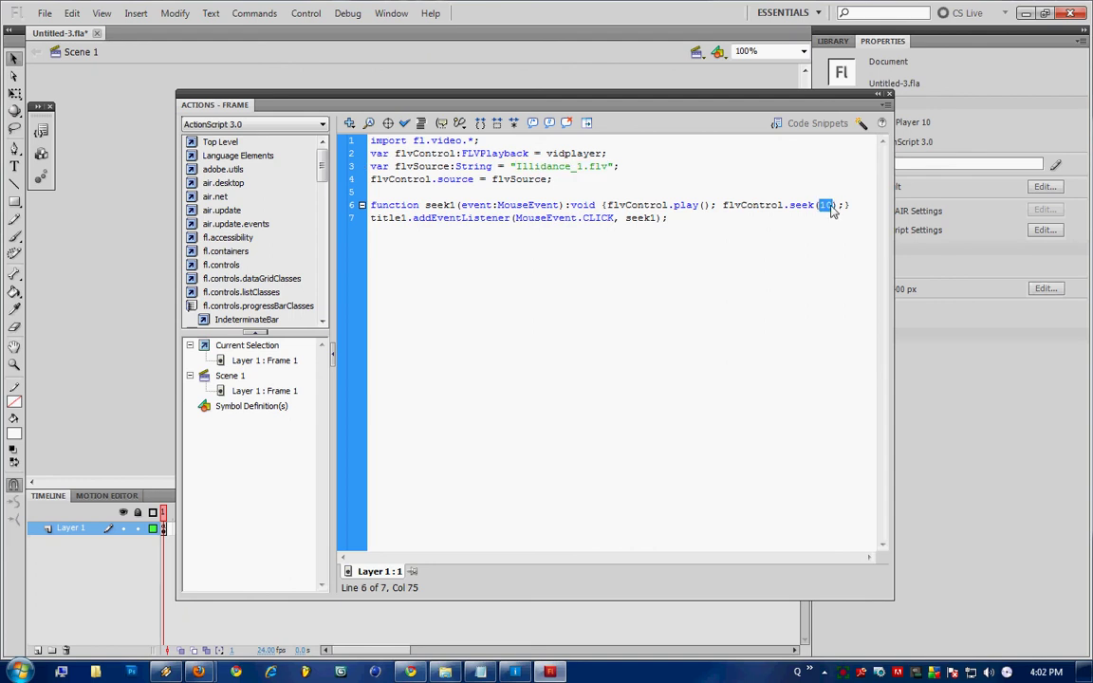
click(889, 96)
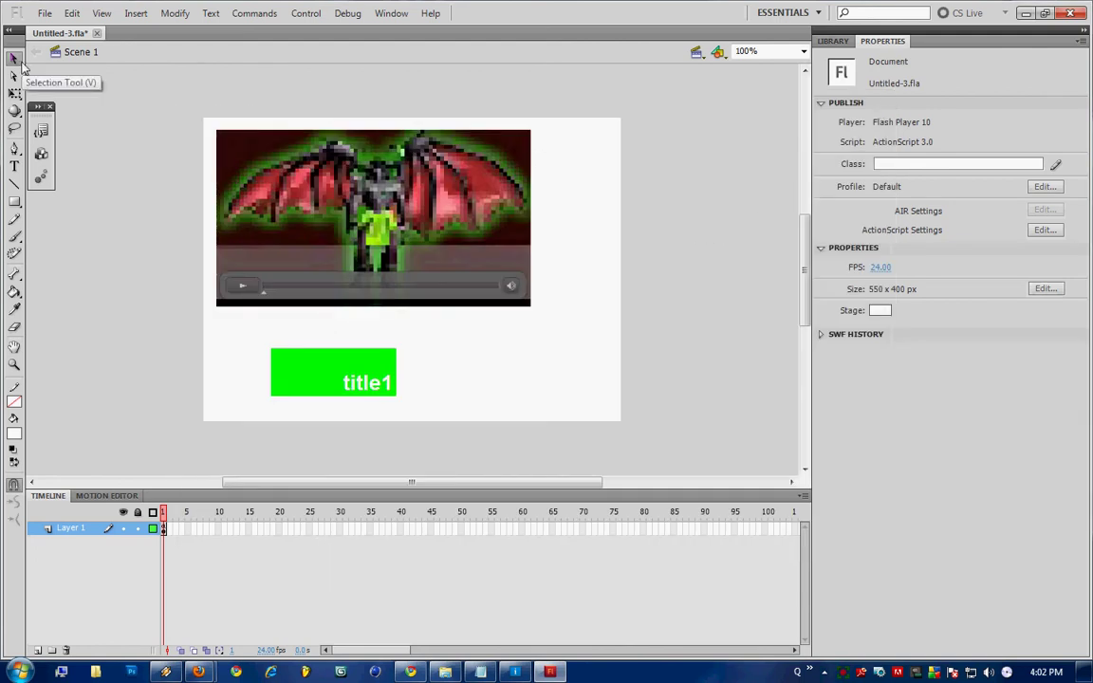
Test the movie and click title1 several times to play the video from 10 seconds
key(ctrl+Return)
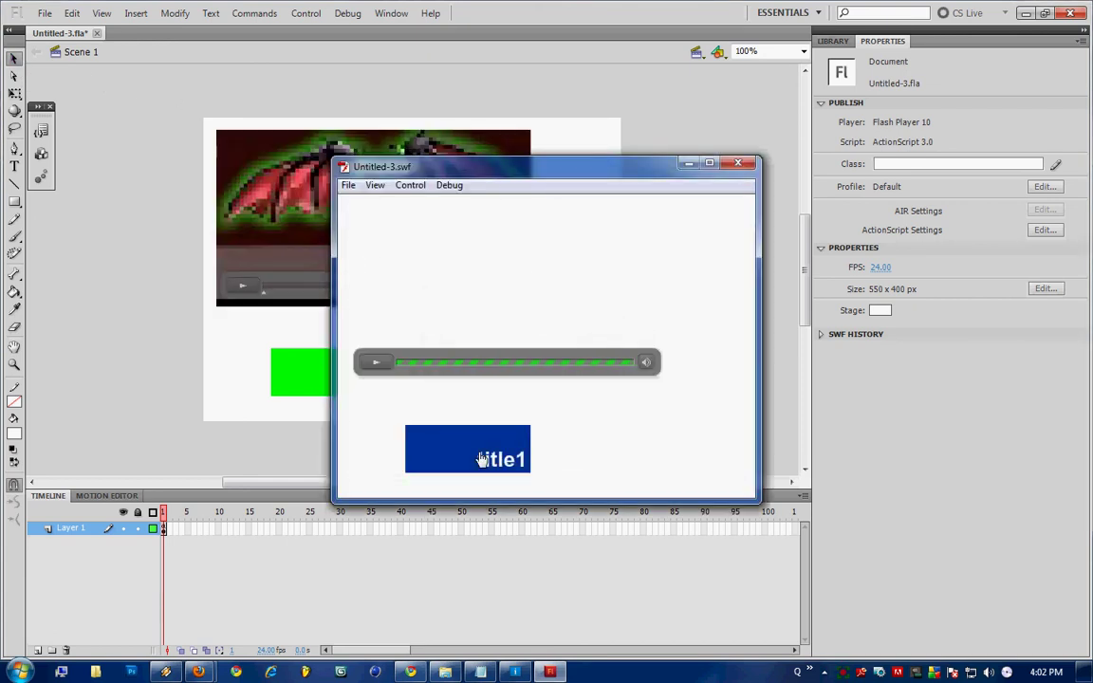
click(452, 448)
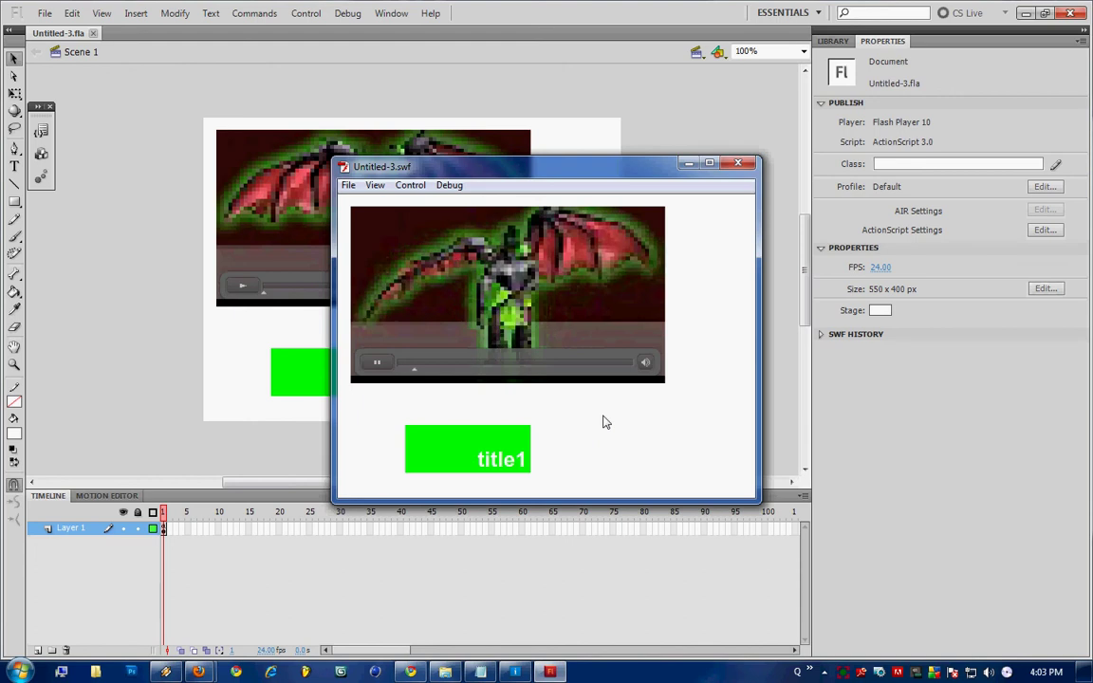
click(452, 457)
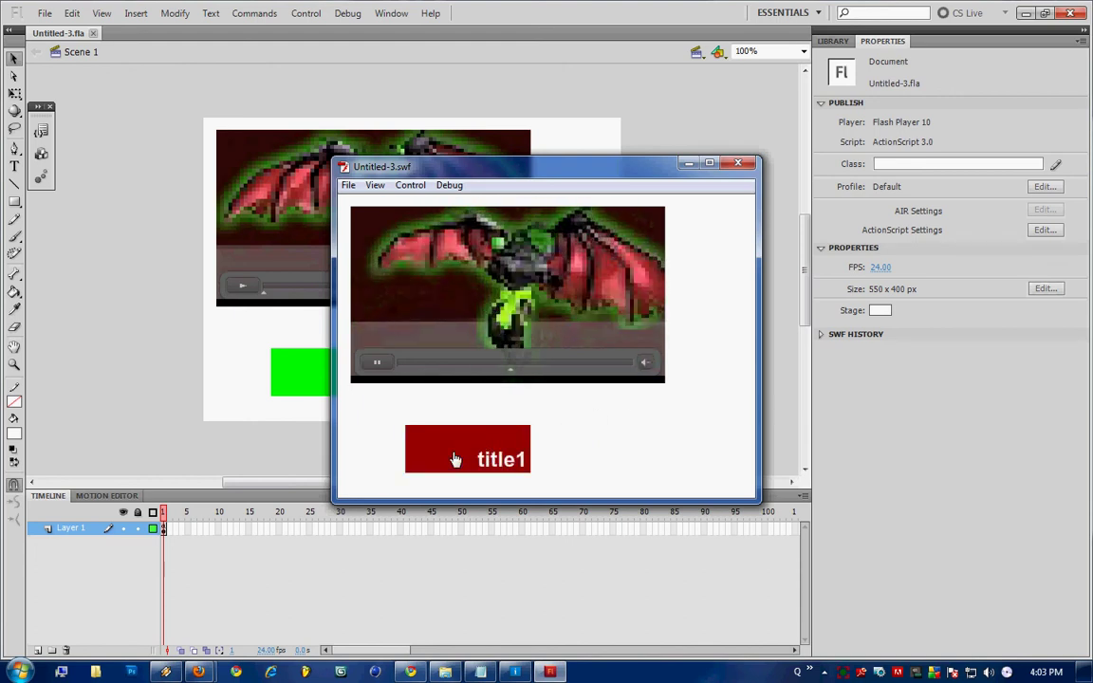
click(470, 456)
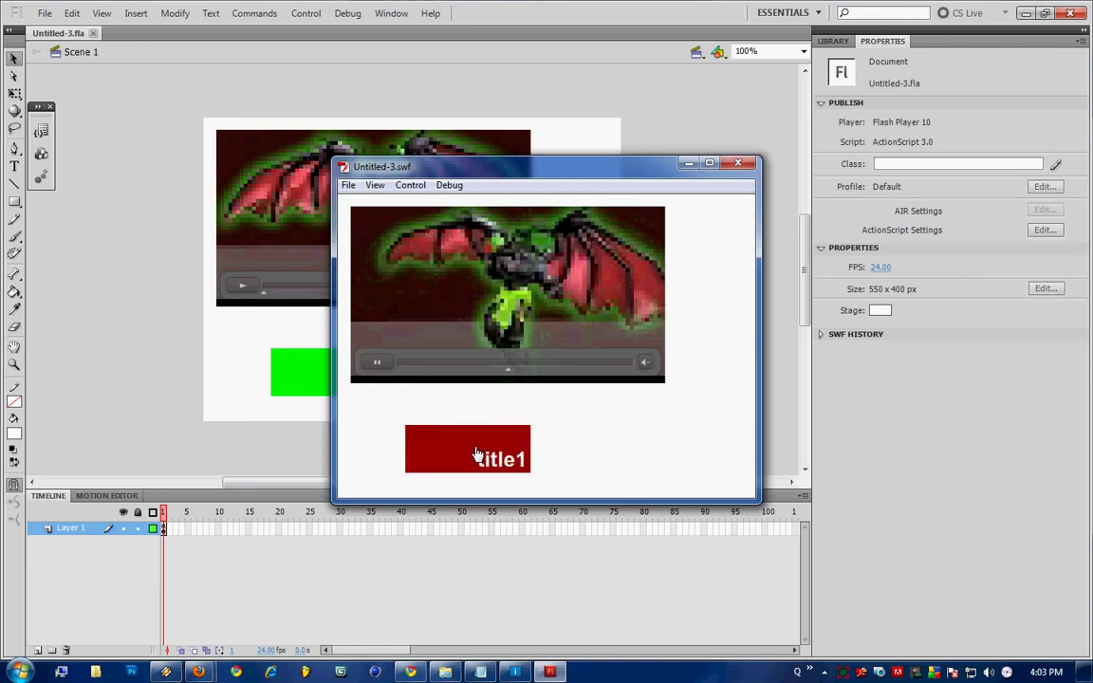